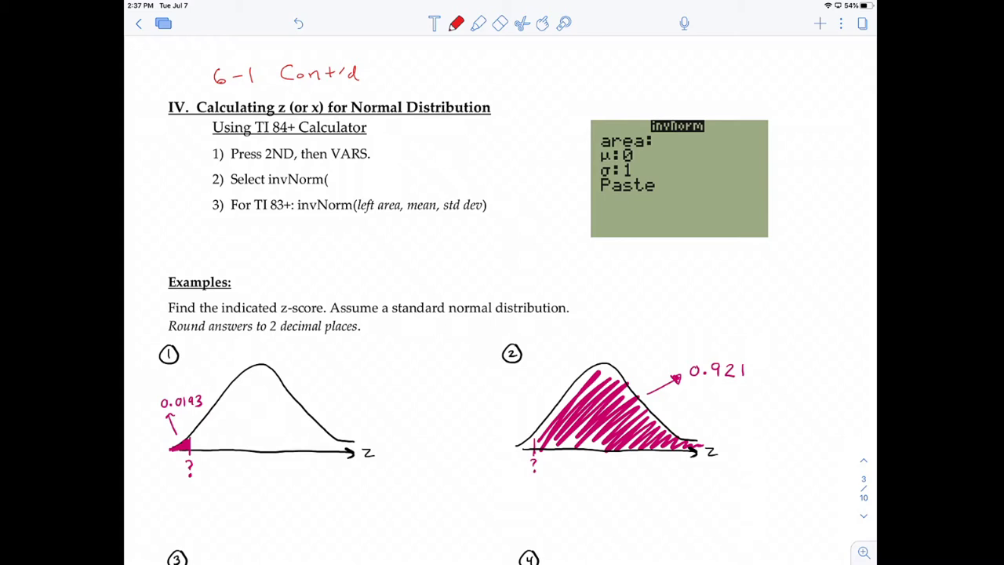
Step: Draw a red axis arrow above the calculator image and a bell curve over it, redoing the curve once
mouse_move(576, 103)
left_mouse_down()
mouse_move(764, 100)
mouse_move(756, 106)
left_mouse_up()
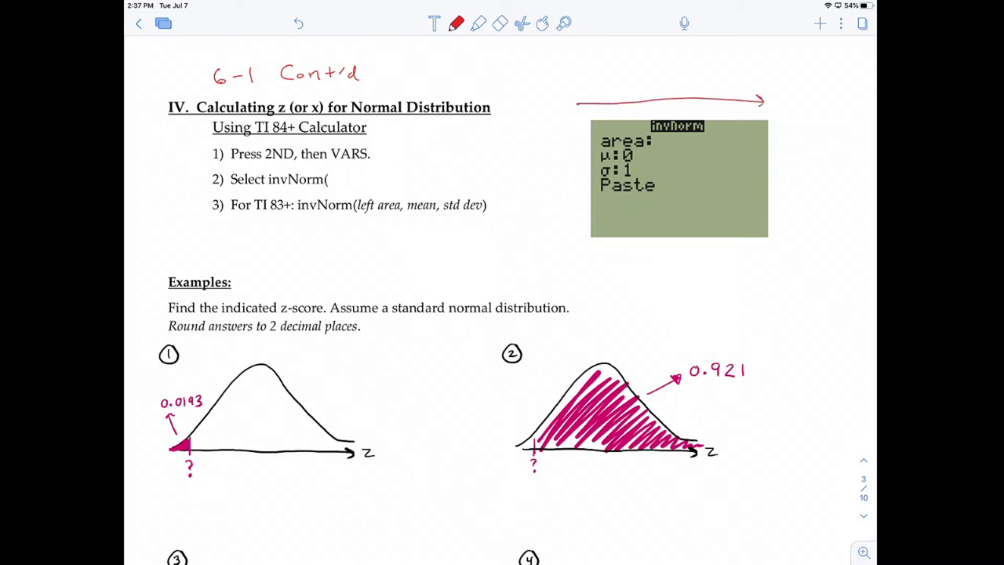
mouse_move(577, 100)
left_mouse_down()
mouse_move(637, 47)
mouse_move(688, 53)
mouse_move(759, 97)
left_mouse_up()
key("ctrl+z")
mouse_move(577, 98)
left_mouse_down()
mouse_move(657, 50)
mouse_move(784, 104)
left_mouse_up()
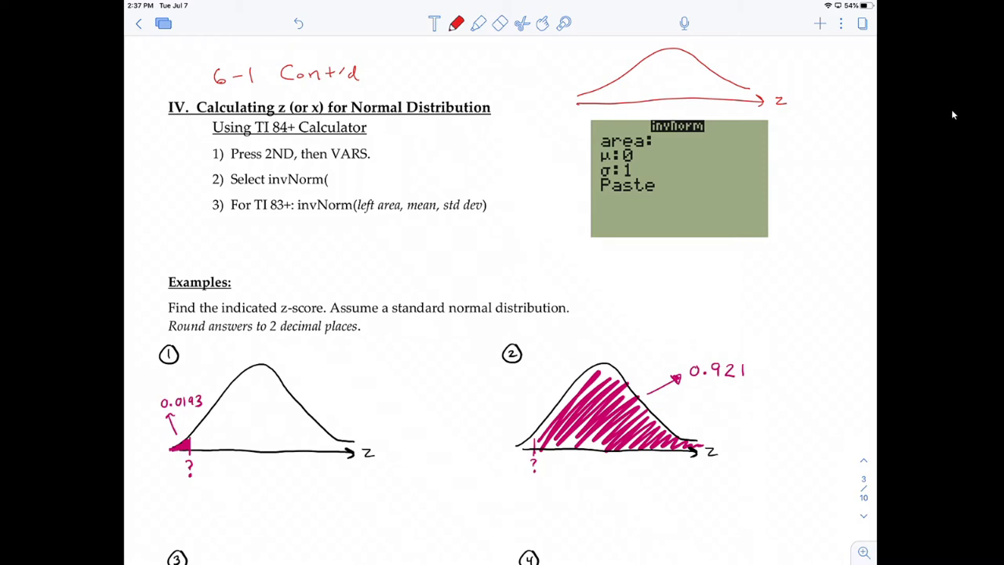
Step: Highlight the left half under the curve, then erase the highlight, curve and z label
left_click(479, 22)
mouse_move(580, 100)
left_mouse_down()
mouse_move(687, 52)
mouse_move(737, 94)
mouse_move(765, 99)
left_mouse_up()
left_click(500, 23)
mouse_move(588, 98)
left_mouse_down()
mouse_move(753, 96)
mouse_move(706, 63)
left_mouse_up()
left_click_drag(774, 101, 786, 101)
Step: Redraw the red axis arrow and bell curve above the invNorm calculator screen
left_click(456, 23)
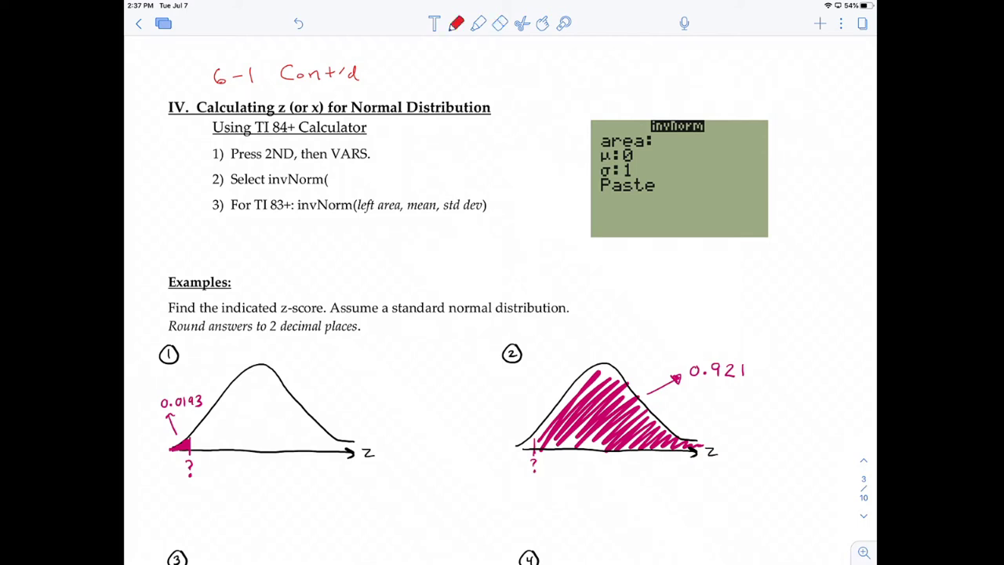
left_click_drag(576, 99, 717, 103)
mouse_move(571, 97)
left_mouse_down()
mouse_move(690, 72)
mouse_move(720, 87)
left_mouse_up()
Step: In green, draw the cutoff line and tail arrow for '? normalcdf', then write '? invNorm' in blue below the cutoff
left_click(456, 23)
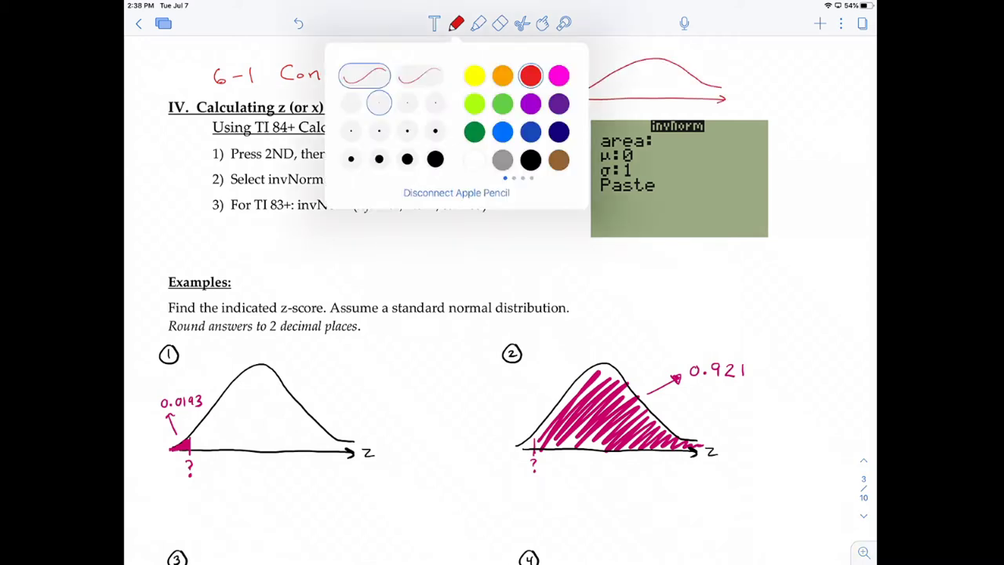
left_click(474, 131)
mouse_move(681, 70)
left_mouse_down()
mouse_move(681, 95)
mouse_move(687, 76)
mouse_move(718, 89)
mouse_move(719, 64)
mouse_move(829, 60)
left_mouse_up()
left_click(732, 69)
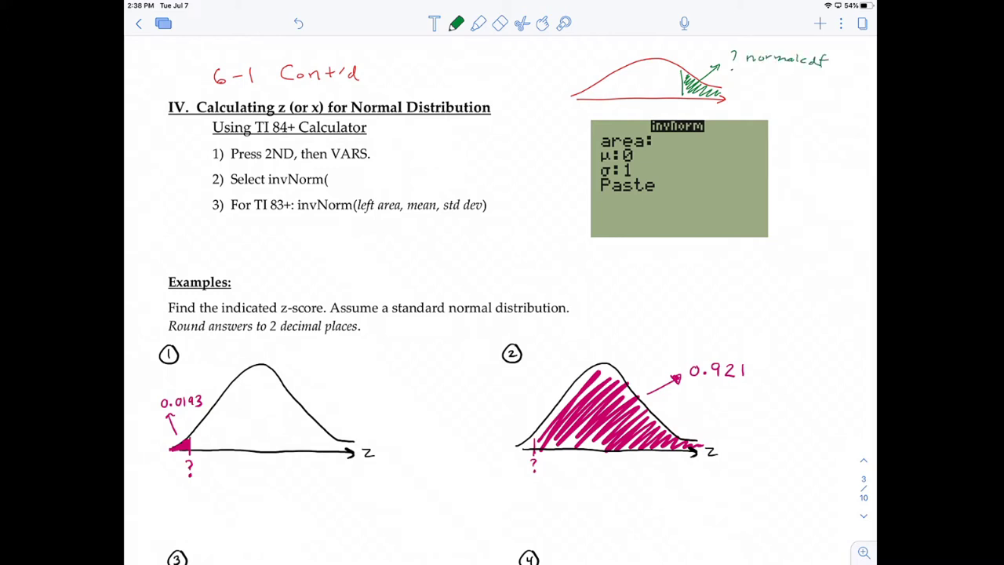
left_click(455, 23)
left_click_drag(698, 111, 758, 114)
Step: Clear Wabbitemu's home screen, scroll the DISTR menu to 3:invNorm(, quit, and return to the notes
key("alt+Tab")
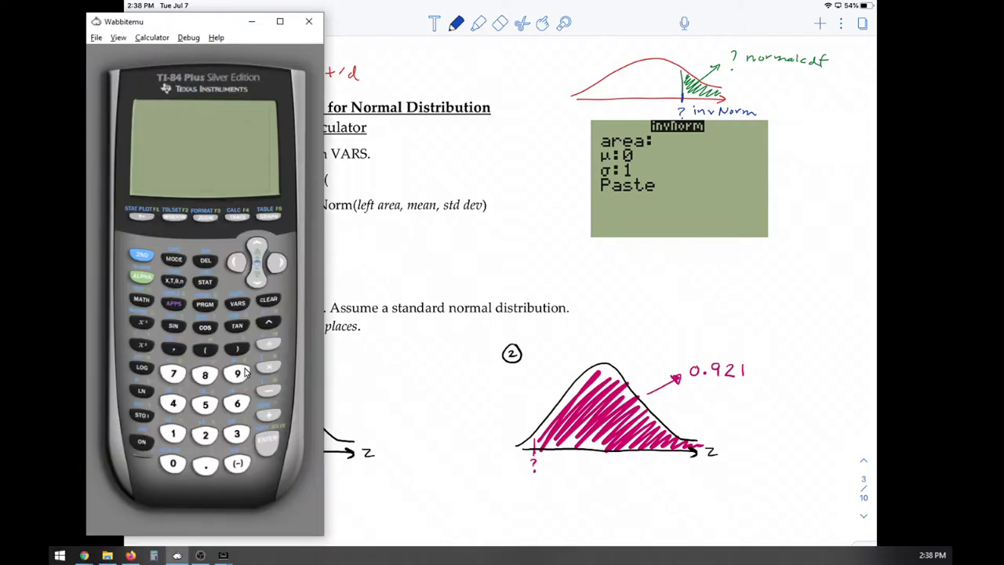
left_click(142, 441)
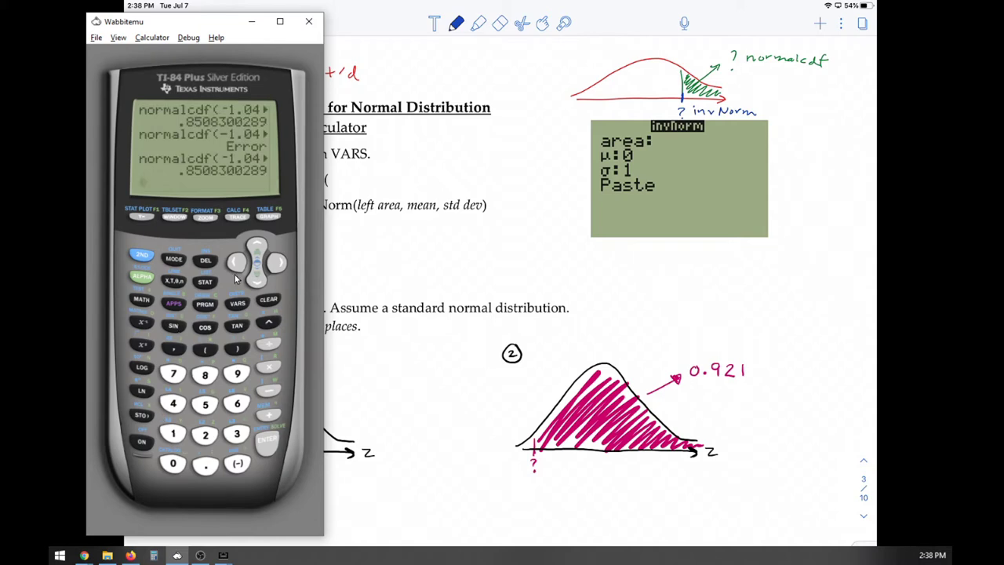
left_click(267, 300)
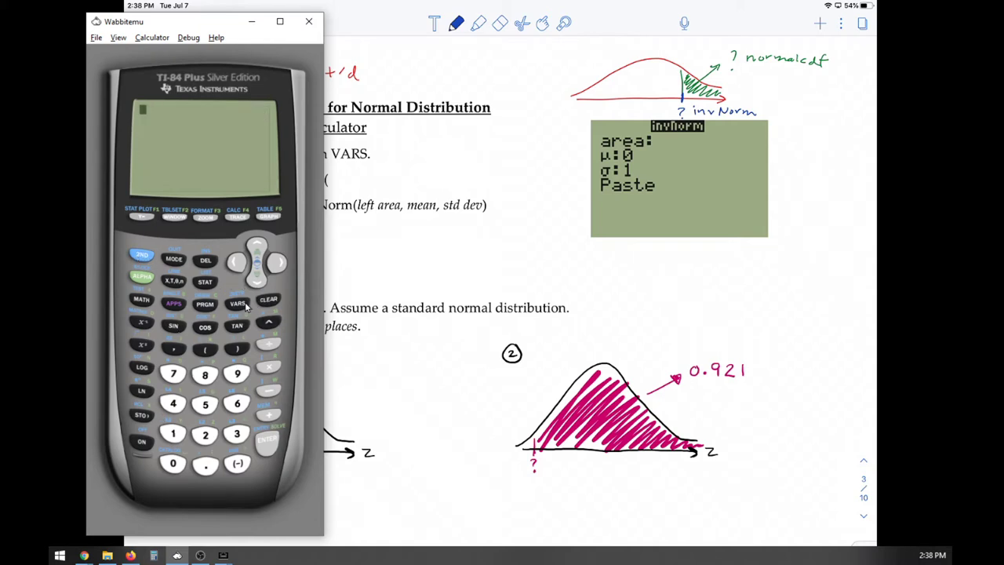
left_click(142, 255)
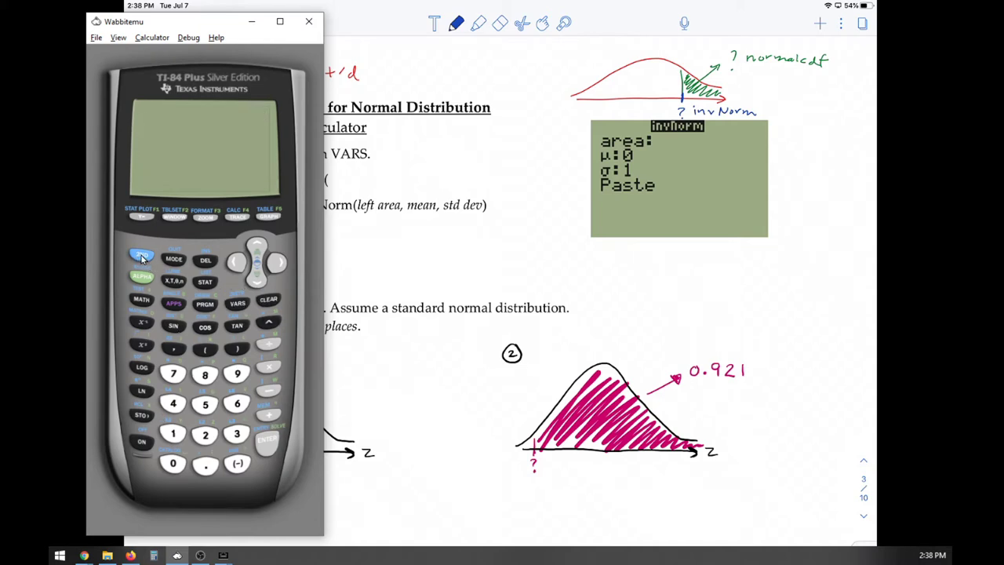
left_click(238, 303)
left_click(254, 287)
left_click(254, 287)
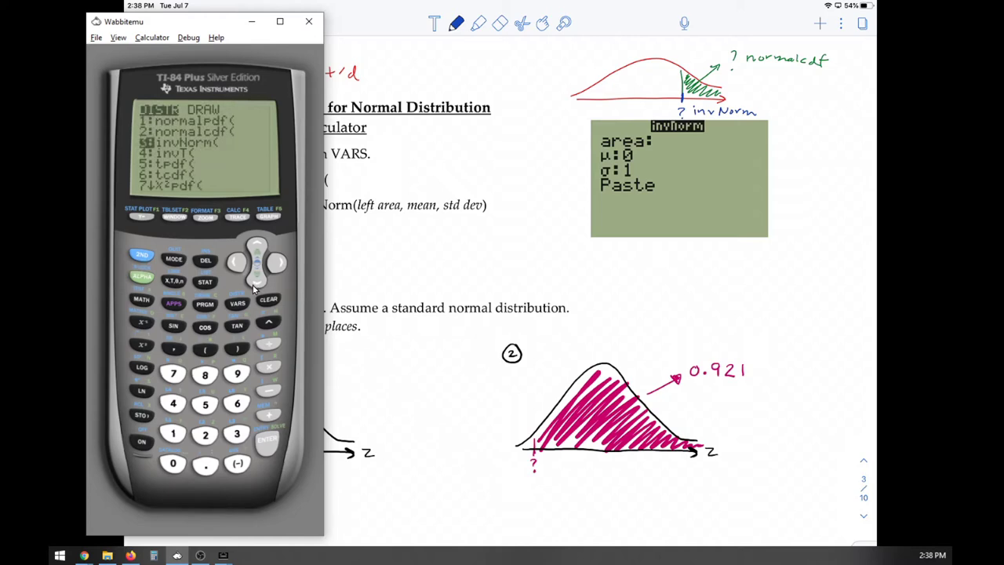
left_click(142, 255)
left_click(173, 261)
left_click(308, 21)
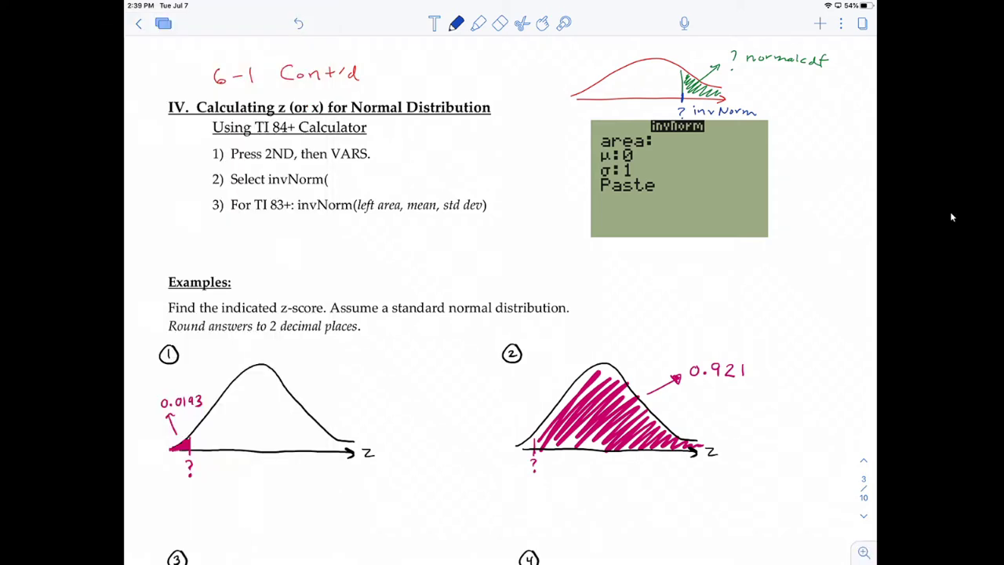
Step: Highlight 'indicated z-score' and 'standard normal distribution', undoing a stray pen underline
scroll(951, 217, "down", 5)
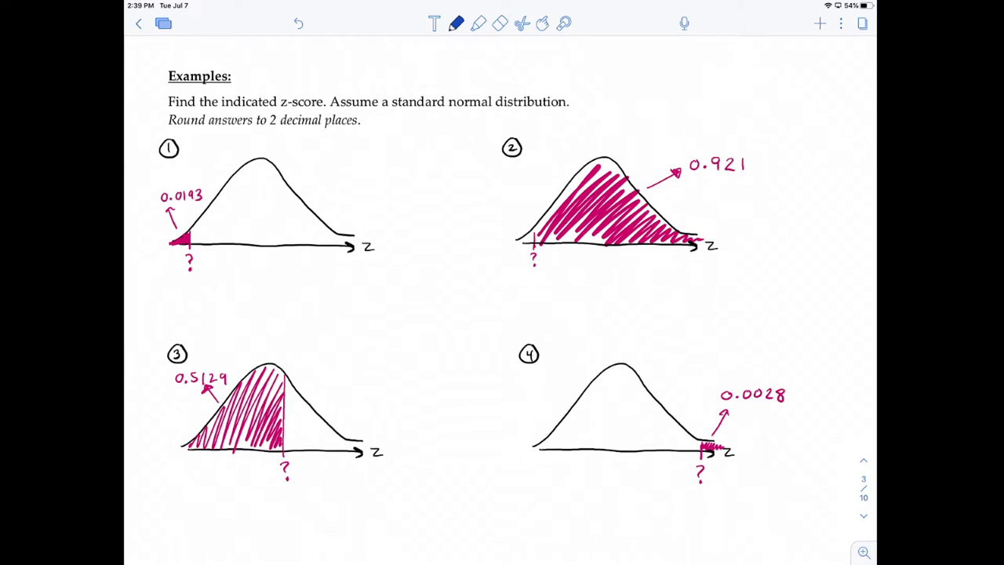
left_click(479, 23)
left_click_drag(222, 102, 322, 102)
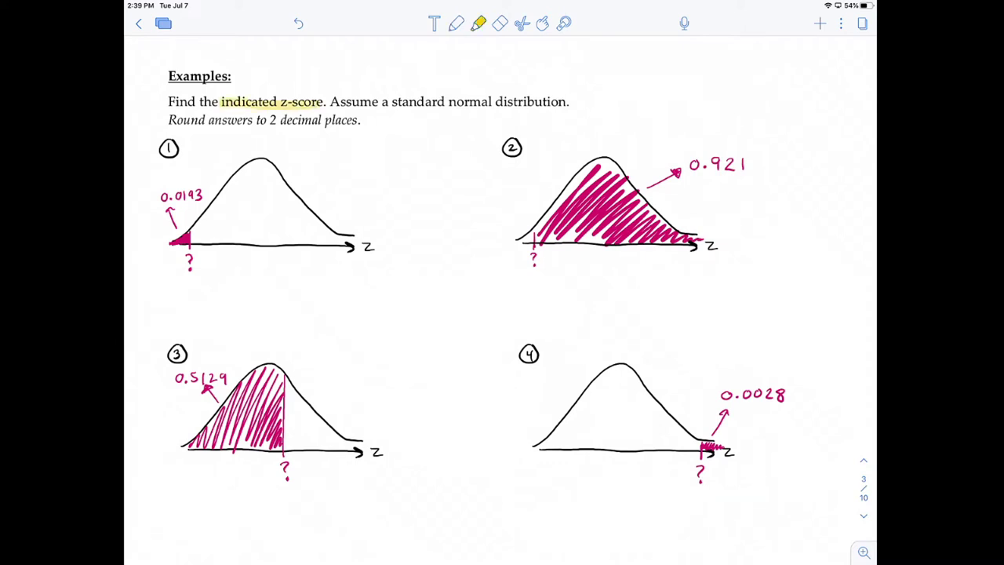
left_click(456, 22)
left_click_drag(280, 108, 323, 107)
key("ctrl+z")
left_click(478, 23)
left_click_drag(391, 103, 567, 102)
Step: Handwrite μ = 0 and start σ = 1 beside example 1
left_click(456, 22)
left_click_drag(317, 165, 345, 157)
left_click_drag(336, 163, 358, 153)
left_click_drag(327, 183, 338, 180)
left_click_drag(341, 184, 349, 184)
left_click_drag(341, 188, 362, 191)
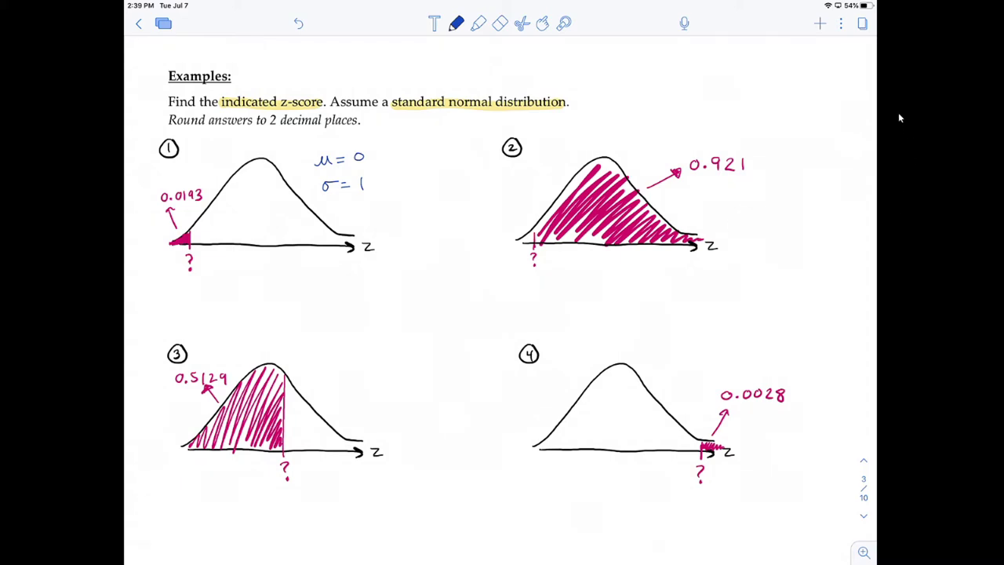
Step: Write 'invNorm(Left Area, μ, σ)' under example 1 and place Wabbitemu to the right of the notes
left_click_drag(238, 276, 308, 284)
mouse_move(330, 285)
left_mouse_down()
mouse_move(360, 287)
mouse_move(371, 299)
mouse_move(400, 284)
mouse_move(429, 289)
left_mouse_up()
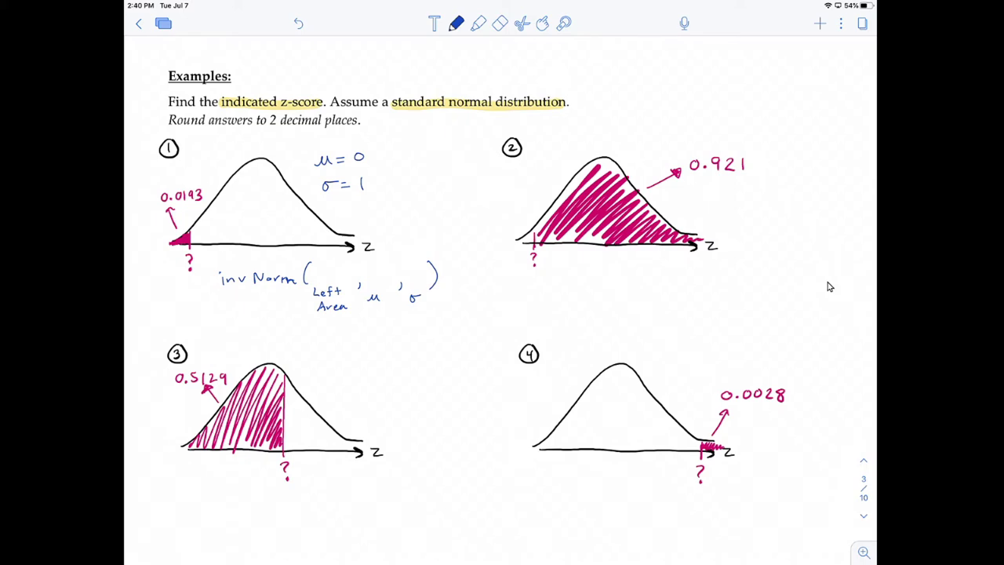
key("alt+Tab")
left_click_drag(198, 24, 786, 23)
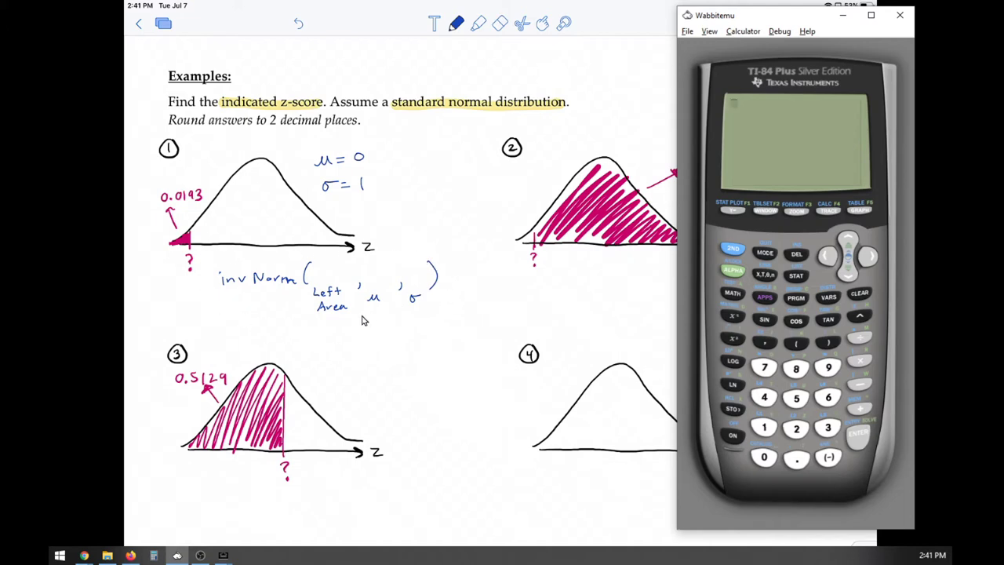
Step: Evaluate invNorm with left area 0.0193 in Wabbitemu, getting −2.068, while sketching a guide line in example 1
left_click(508, 165)
key("alt+Tab")
left_click(829, 298)
left_click(848, 273)
left_click(848, 273)
left_click(857, 438)
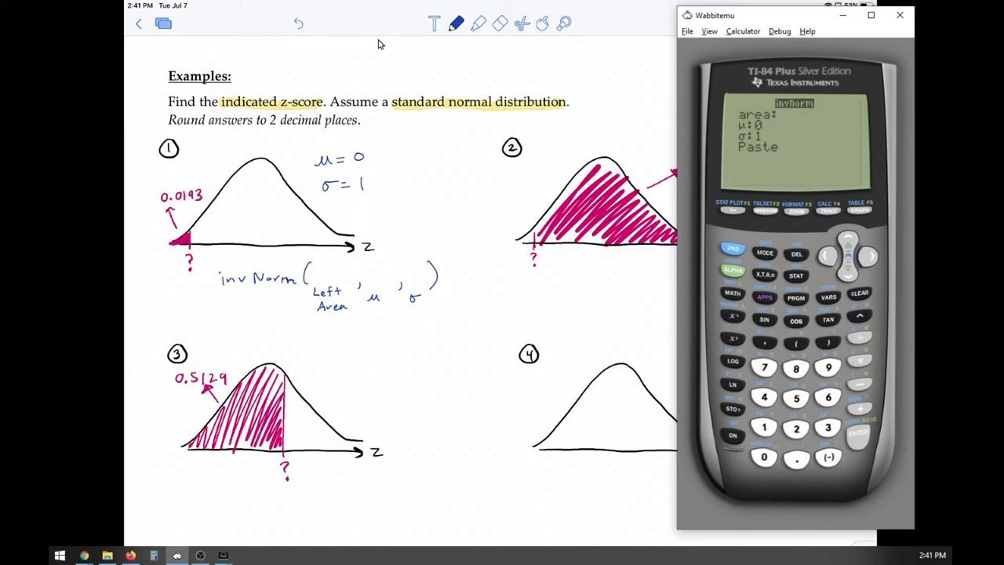
left_click_drag(189, 208, 194, 116)
type("0.0193")
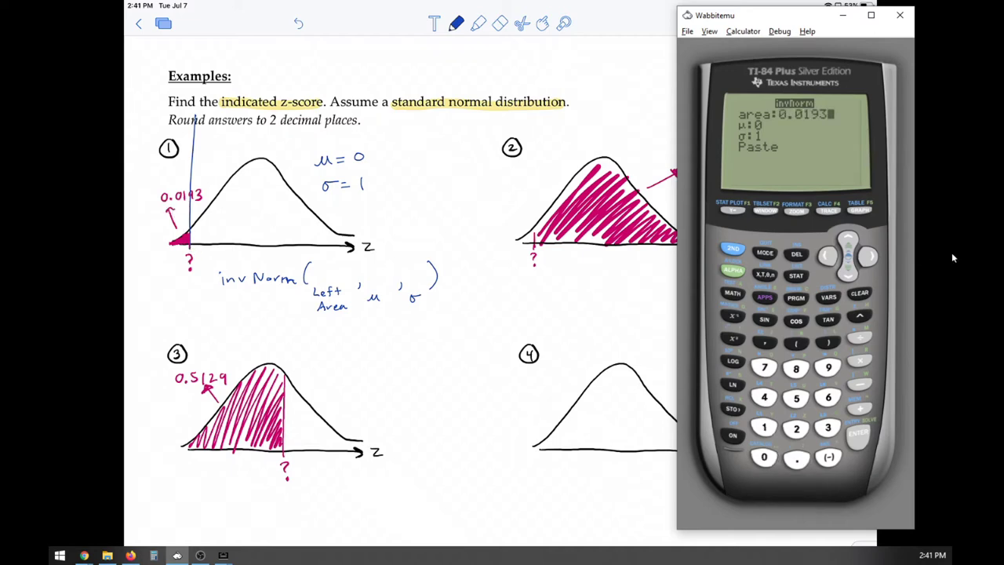
key("Down")
key("Down")
key("Return")
key("Return")
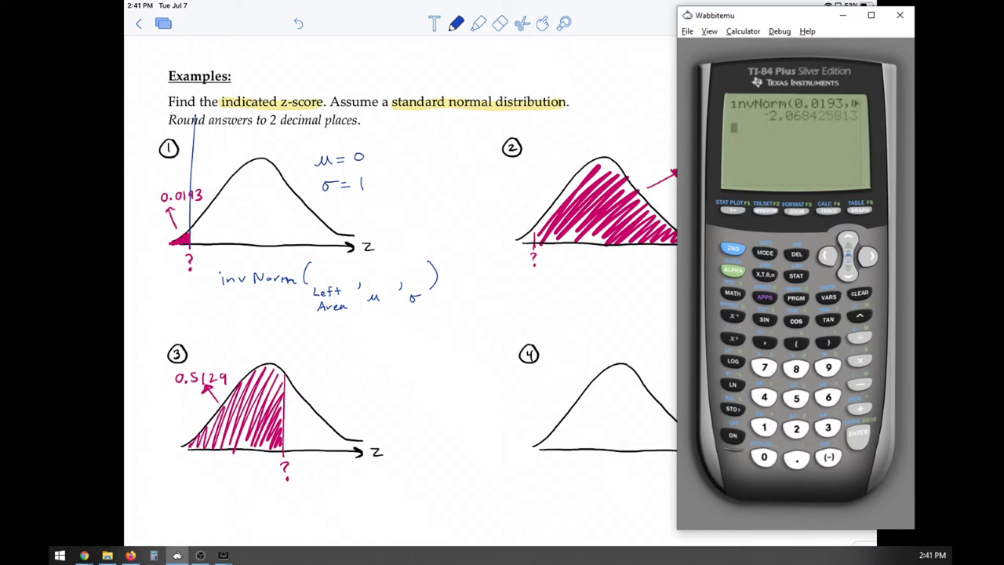
Step: Erase the guide line and write the boxed answer ? = −2.07 in example 1
left_click(499, 23)
left_click(192, 173)
left_click(455, 23)
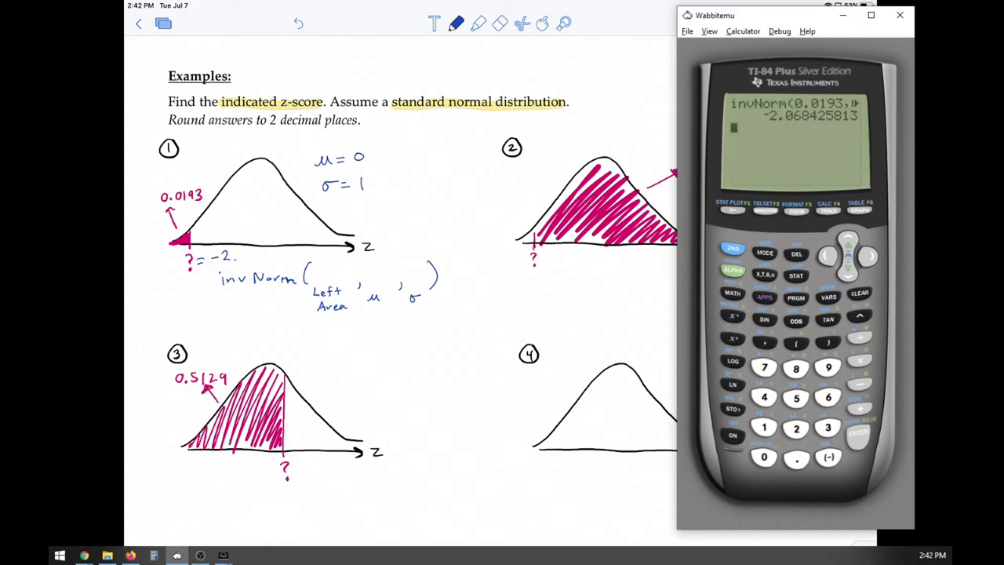
mouse_move(207, 249)
left_mouse_down()
mouse_move(263, 249)
mouse_move(216, 244)
left_mouse_up()
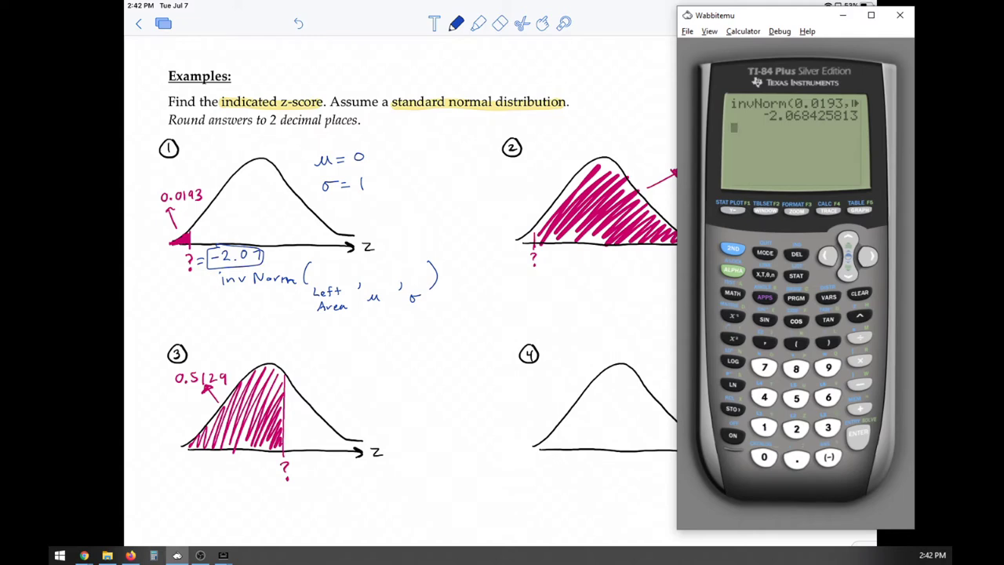
scroll(596, 204, "up", 5)
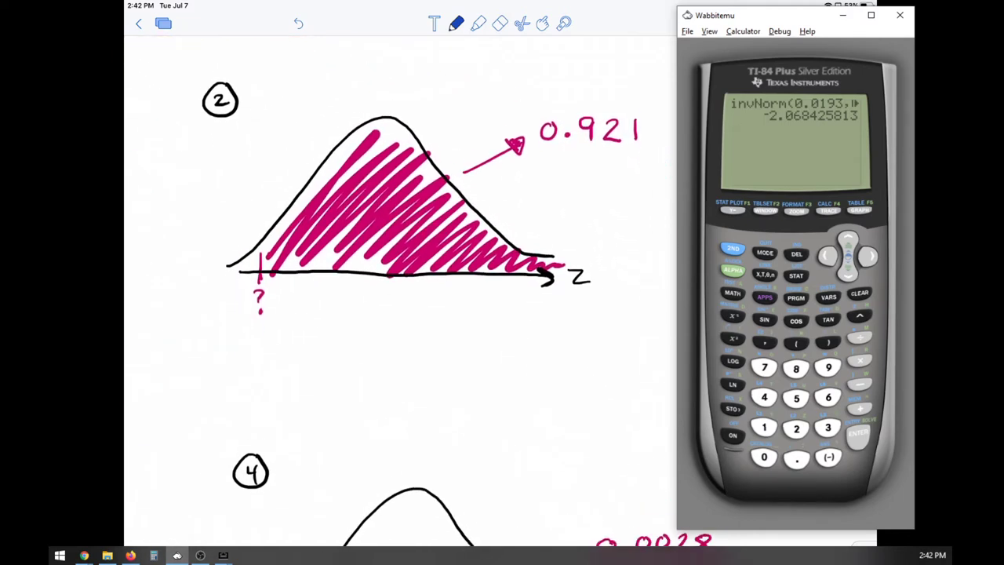
Step: Scroll to example 2 and draw a vertical line at its unknown cutoff
scroll(415, 290, "right", 1)
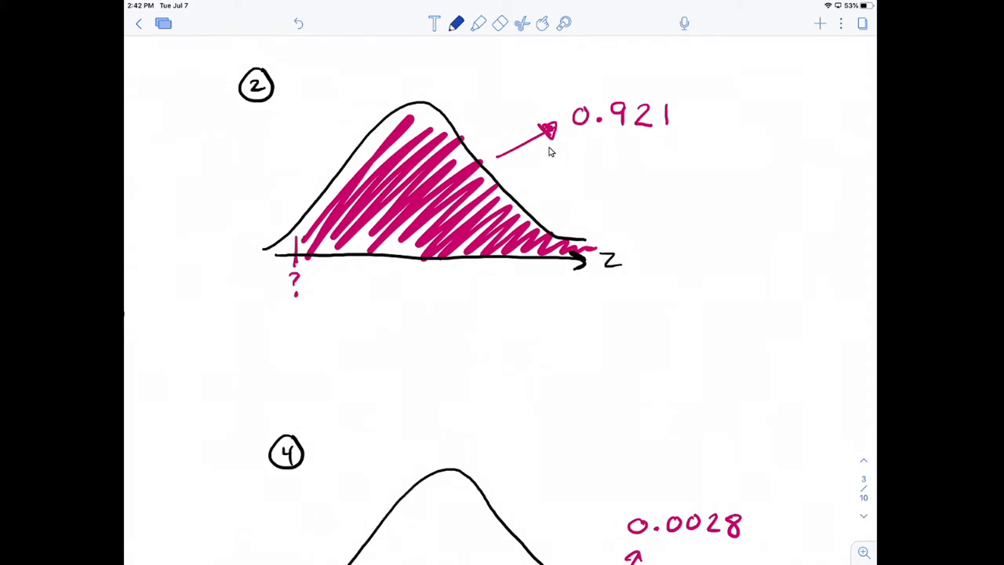
left_click_drag(296, 213, 301, 104)
Step: Open Wabbitemu's invNorm entry screen, try area 0.921, move the window right, and clear the entry
key("alt+Tab")
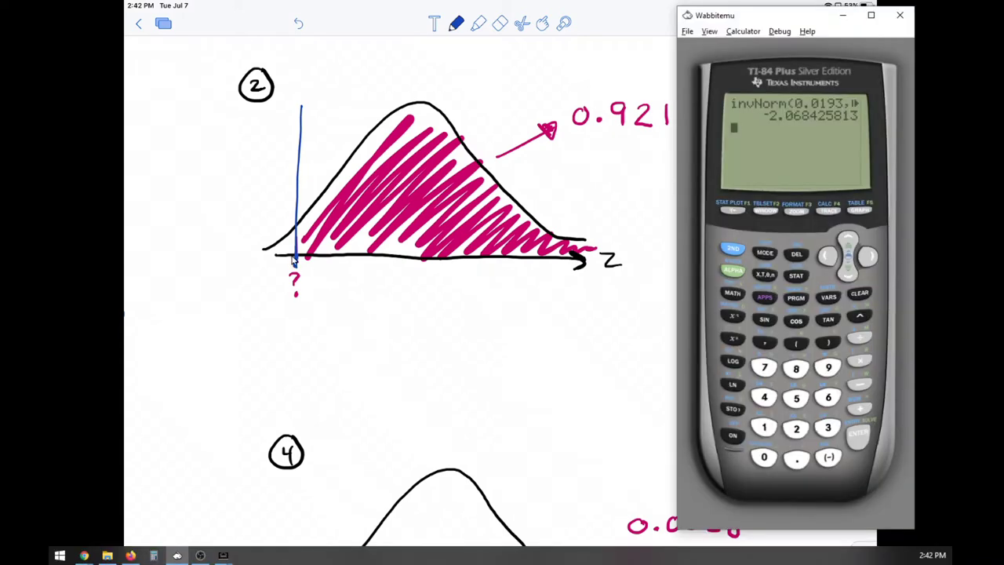
left_click(734, 251)
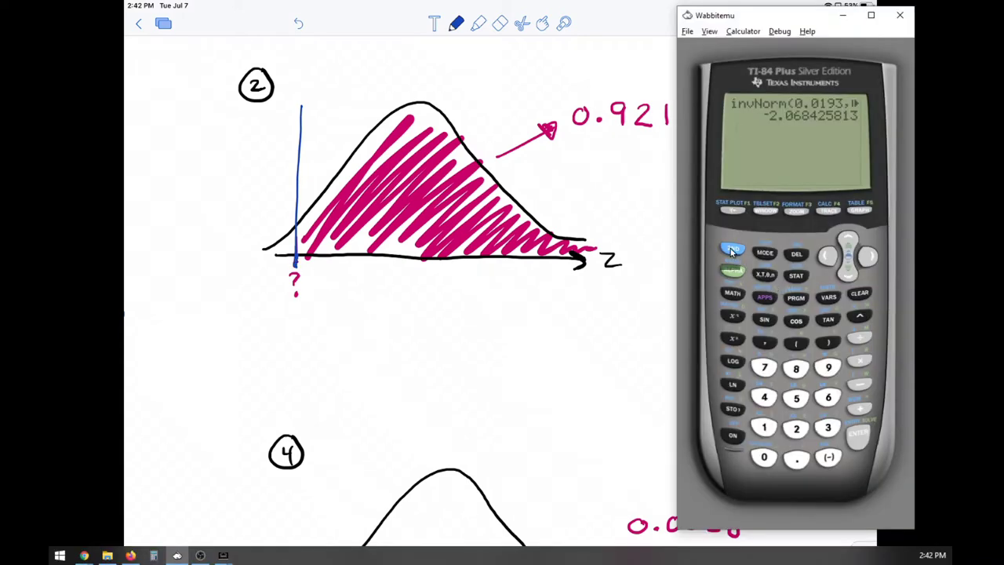
left_click(828, 298)
key("Down")
key("Down")
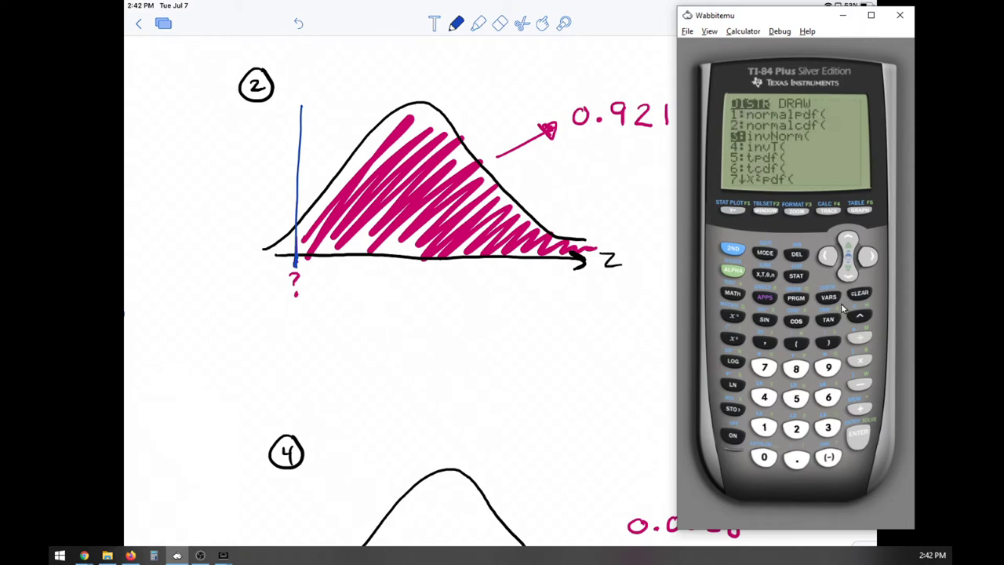
key("Return")
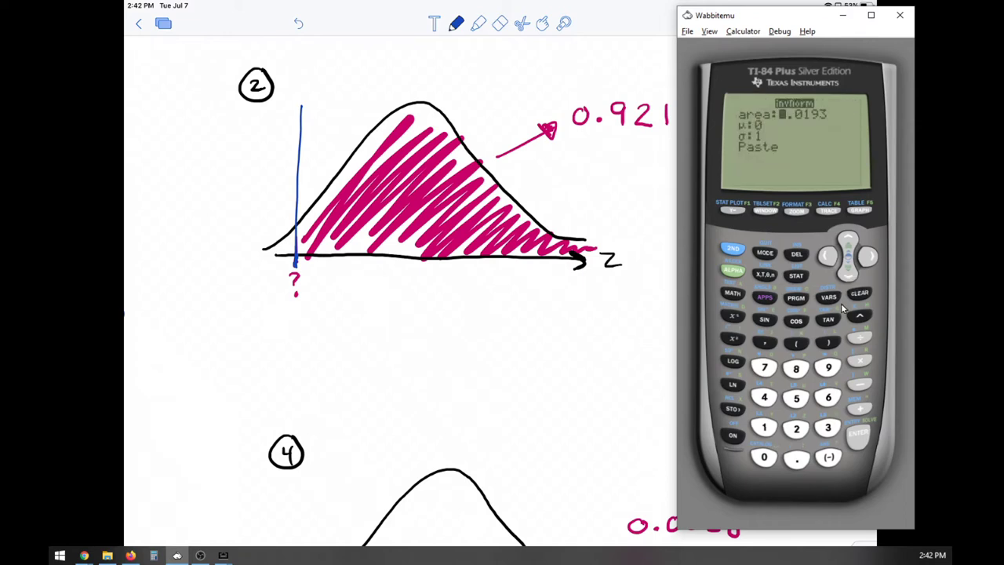
type("0.921")
left_click_drag(779, 19, 127, 33)
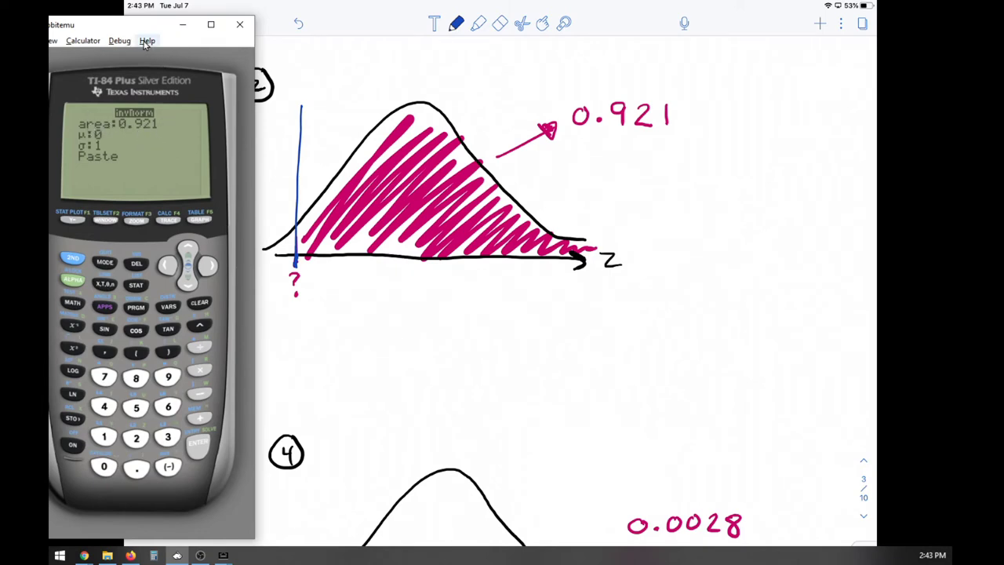
left_click_drag(141, 31, 873, 24)
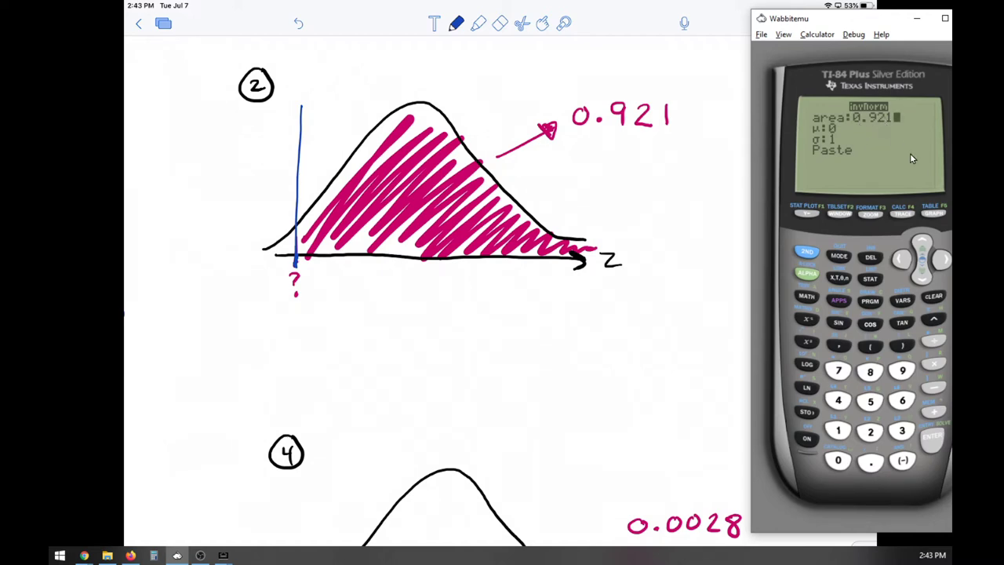
left_click(932, 294)
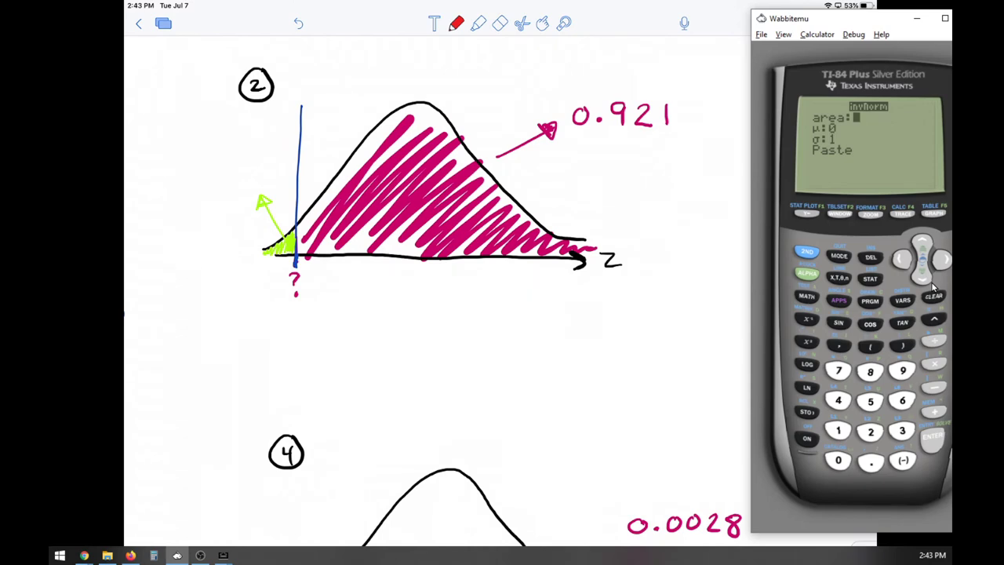
Step: Try shading problem 2's area yellow, undo it, and add a short yellow mark left of the curve
left_click(477, 22)
mouse_move(251, 257)
left_mouse_down()
mouse_move(384, 248)
mouse_move(604, 259)
mouse_move(459, 143)
mouse_move(391, 124)
mouse_move(271, 265)
left_mouse_up()
mouse_move(416, 109)
left_mouse_down()
mouse_move(336, 235)
mouse_move(439, 122)
mouse_move(408, 235)
mouse_move(492, 196)
mouse_move(522, 223)
left_mouse_up()
key("ctrl+z")
left_click_drag(200, 141, 200, 168)
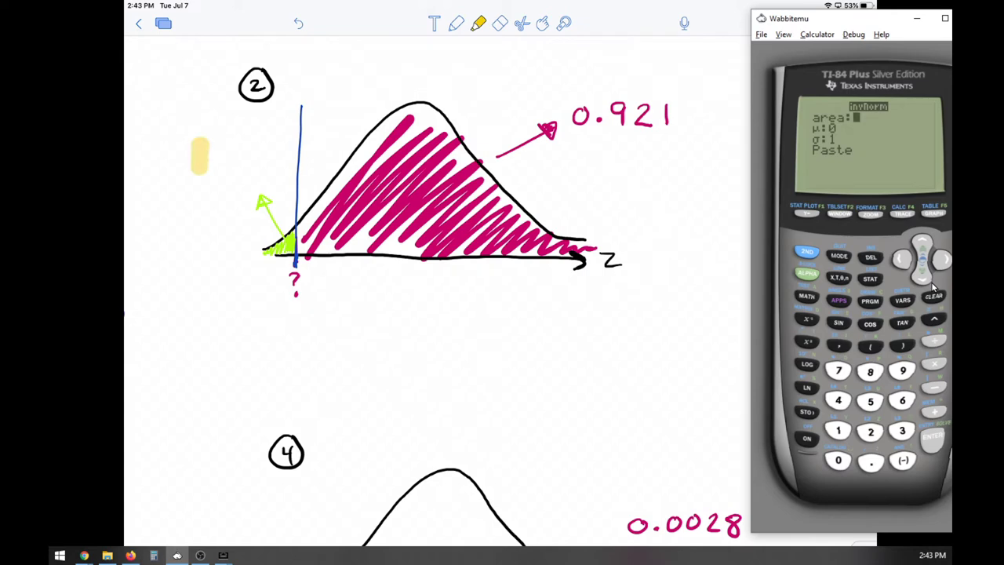
left_click(456, 22)
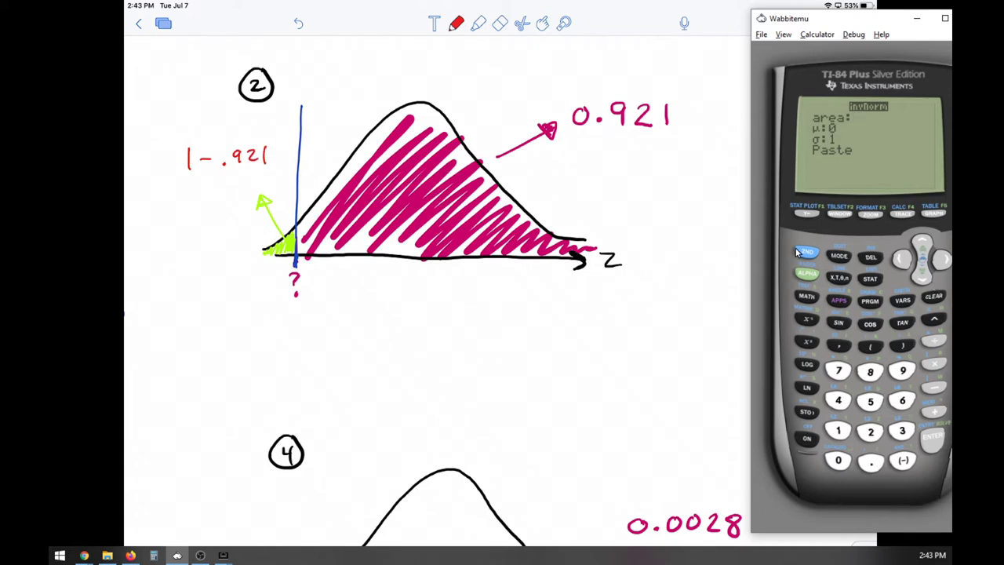
Step: Compute 1 − .921 on the calculator and write = 0.079 beside problem 2
key("Return")
key("Return")
type("1-.921")
key("Return")
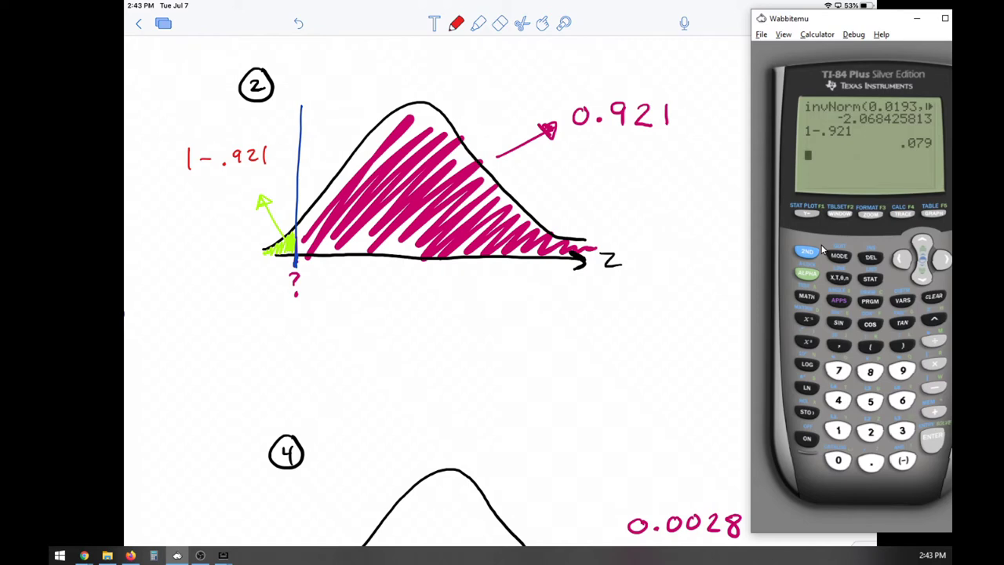
left_click(233, 196)
left_click_drag(224, 187, 246, 186)
left_click_drag(253, 181, 257, 191)
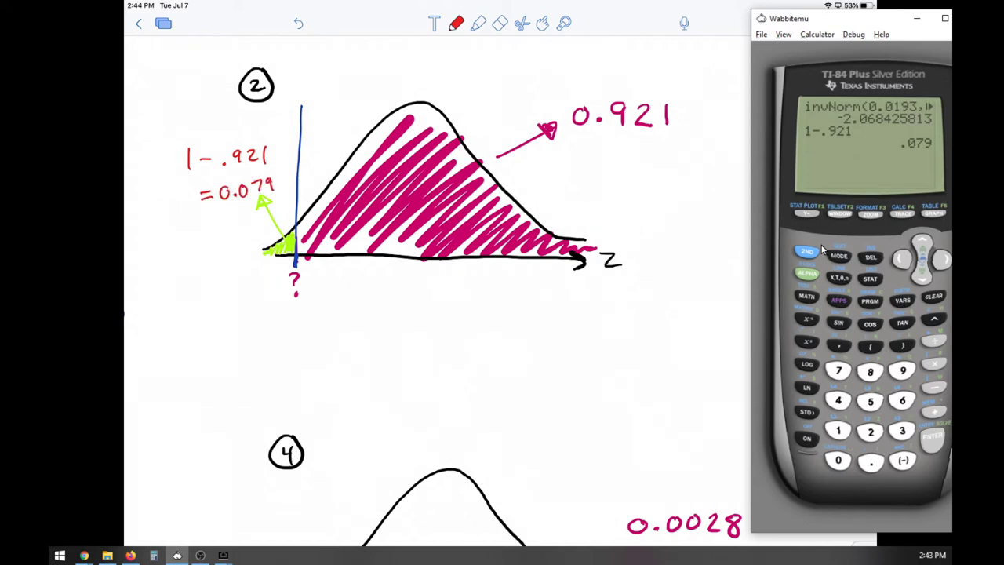
Step: Run invNorm(.079, 0, 1) in Wabbitemu, returning −1.4118, and shift the emulator window left
left_click(807, 252)
left_click(902, 301)
left_click(925, 277)
left_click(925, 277)
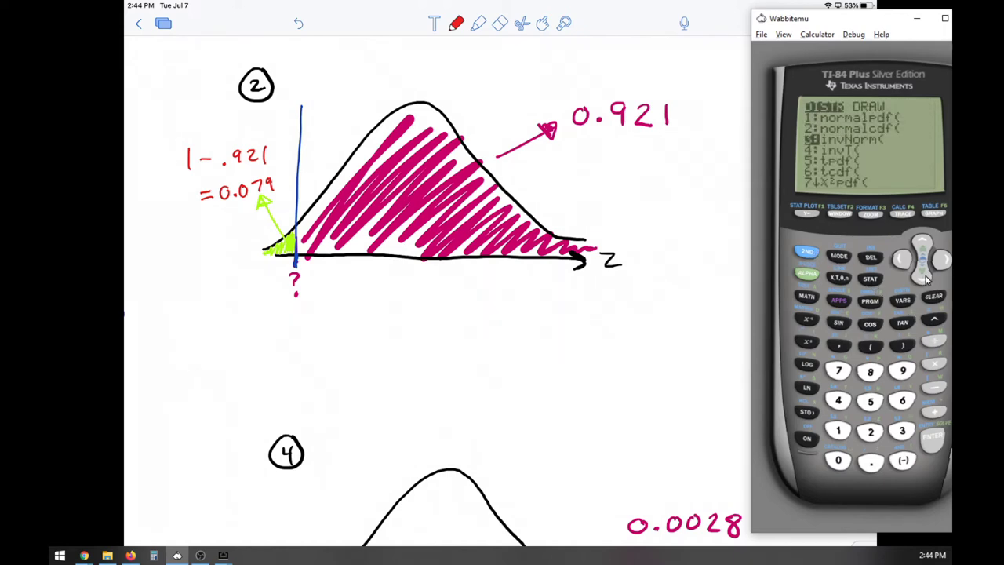
left_click(934, 436)
type(".079")
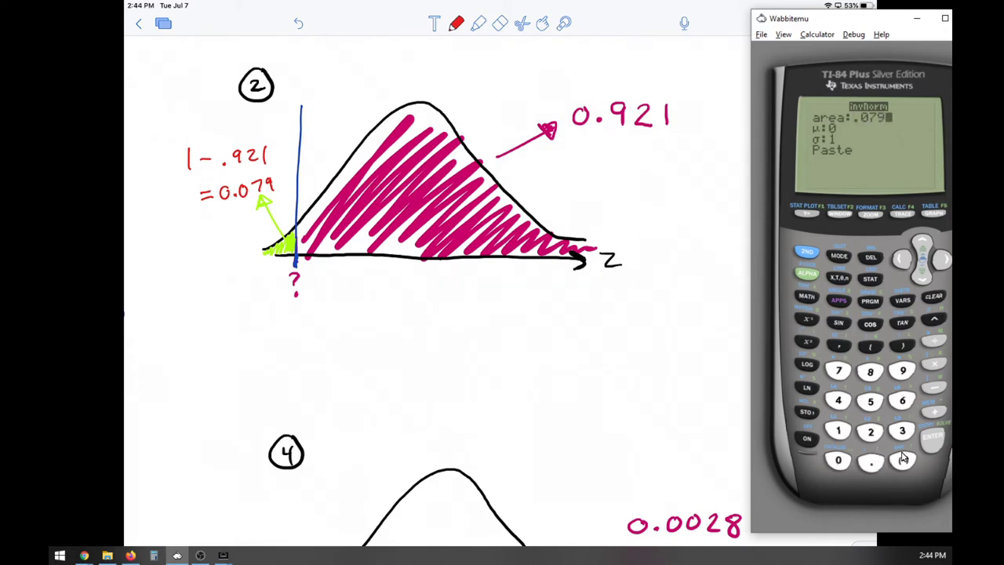
key("Down")
key("Up")
type("1-.921")
left_click(938, 296)
type(".079")
key("Down")
key("Down")
key("Down")
key("Return")
key("Return")
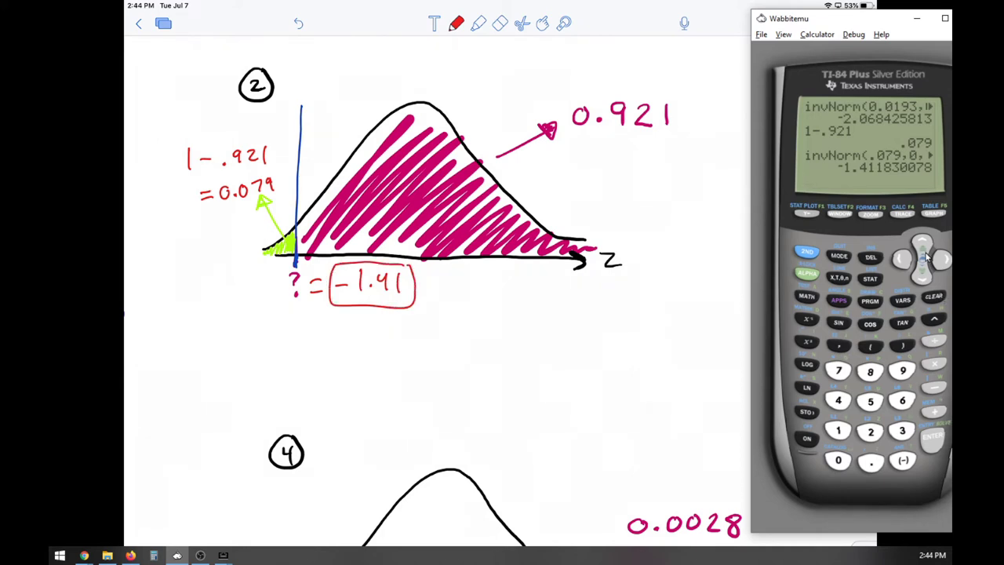
left_click_drag(833, 18, 757, 18)
Step: Evaluate invNorm(.921, 0, 1) in Wabbitemu, giving the mirror value 1.4118
left_click(730, 252)
left_click(816, 299)
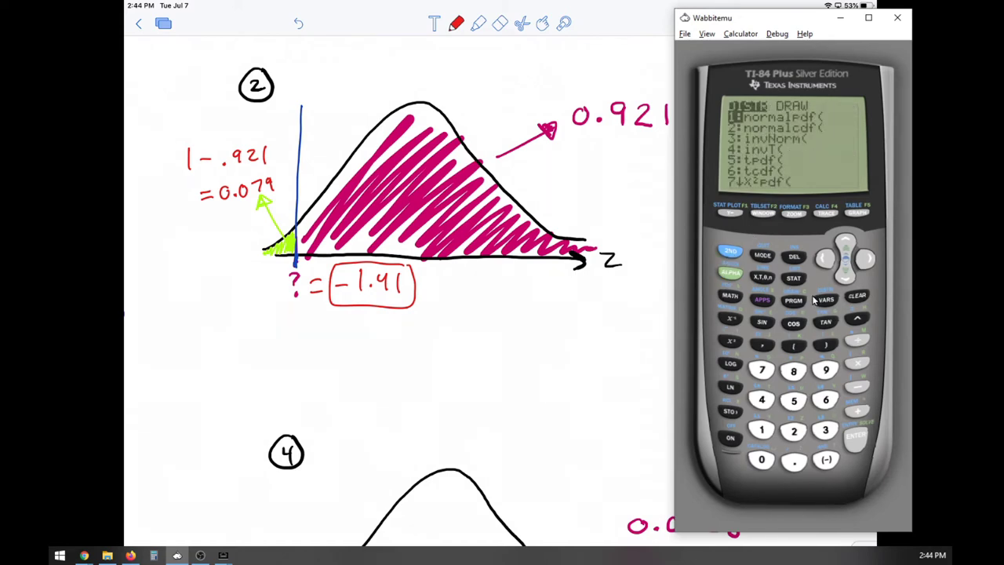
left_click(853, 279)
left_click(853, 279)
left_click(861, 446)
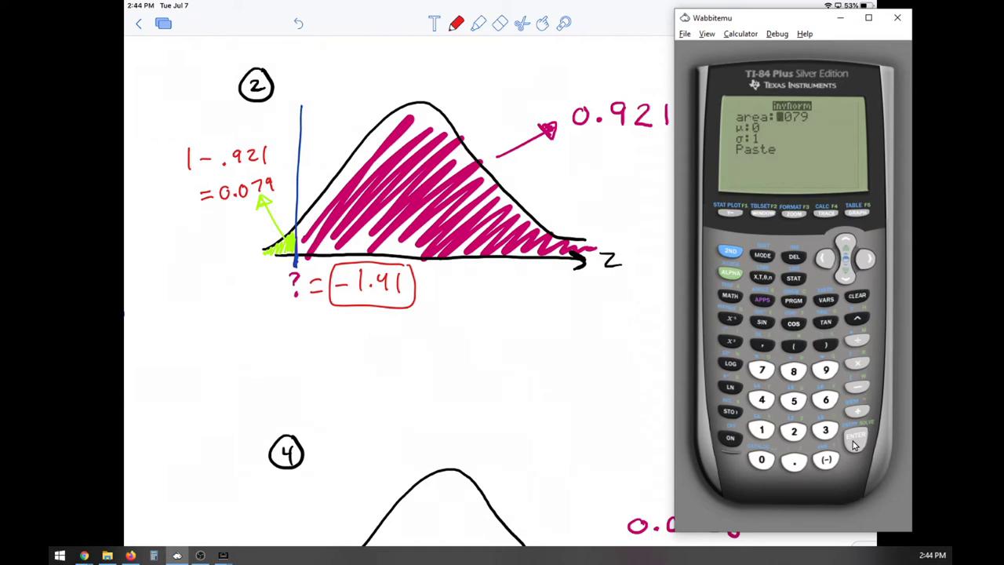
type(".921")
key("Down")
key("Down")
key("Down")
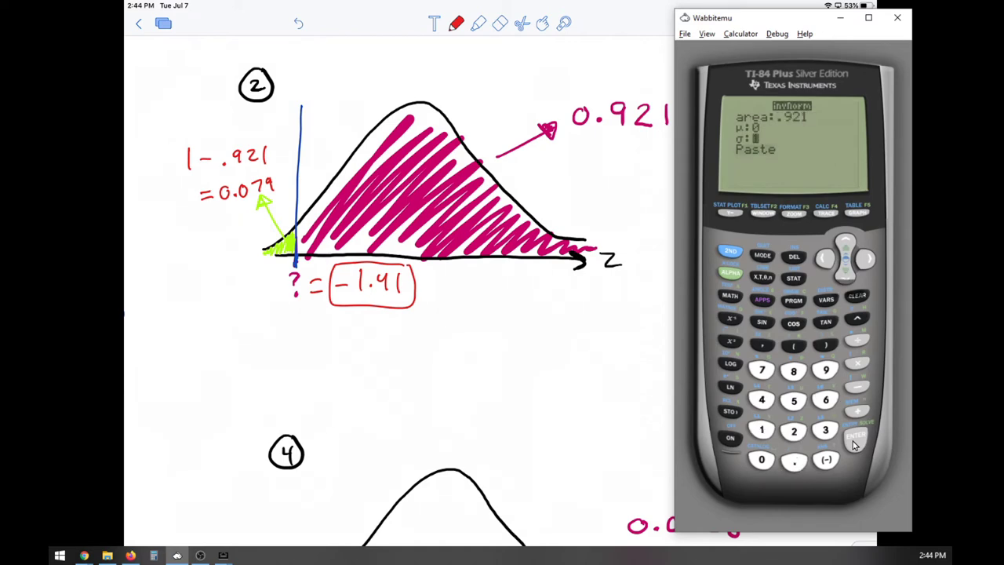
key("Return")
left_click(855, 445)
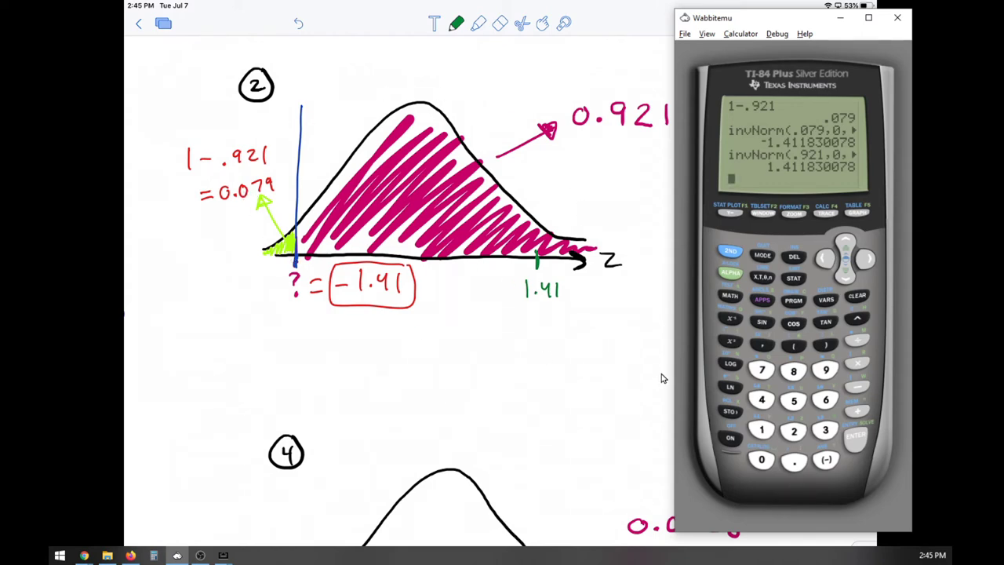
Step: Write μ = 0 and σ = 1 above problem 2's curve and hide the emulator
left_click_drag(490, 61, 543, 66)
mouse_move(494, 91)
left_mouse_down()
mouse_move(505, 100)
mouse_move(537, 92)
left_mouse_up()
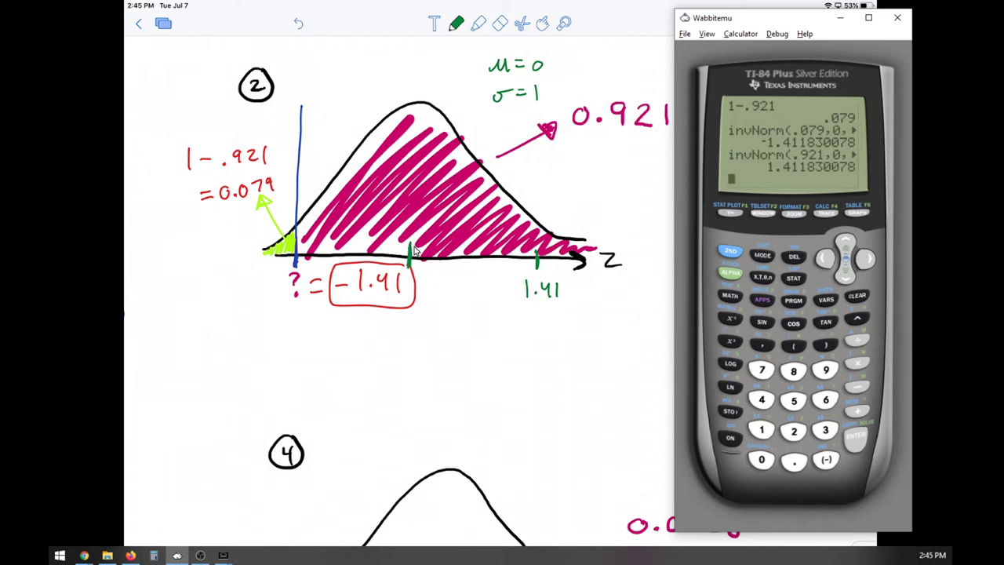
left_click(417, 267)
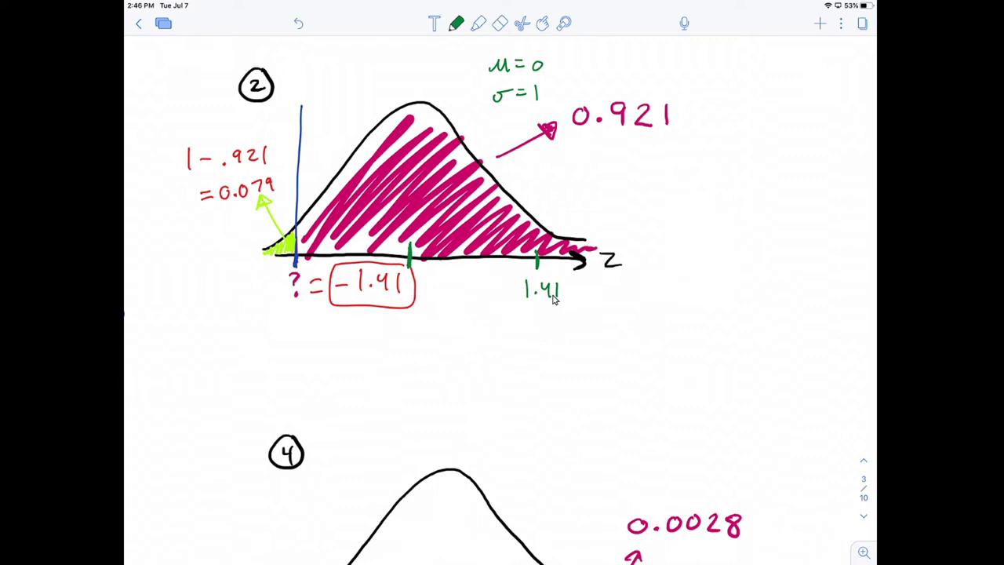
Step: Scroll down to problem 4's curve, where the left area 1−.0028 is written
scroll(500, 300, "down", 5)
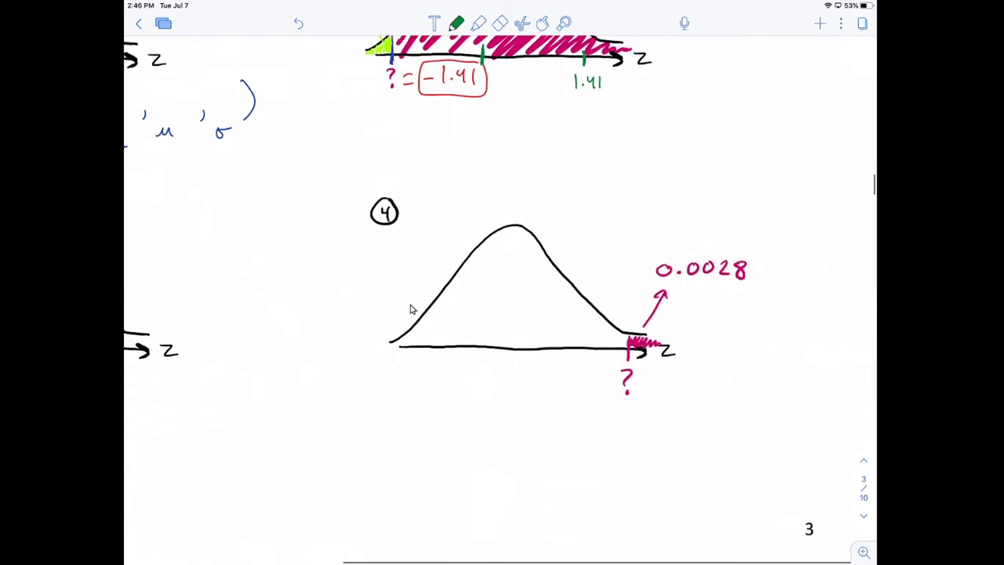
scroll(411, 308, "down", 2)
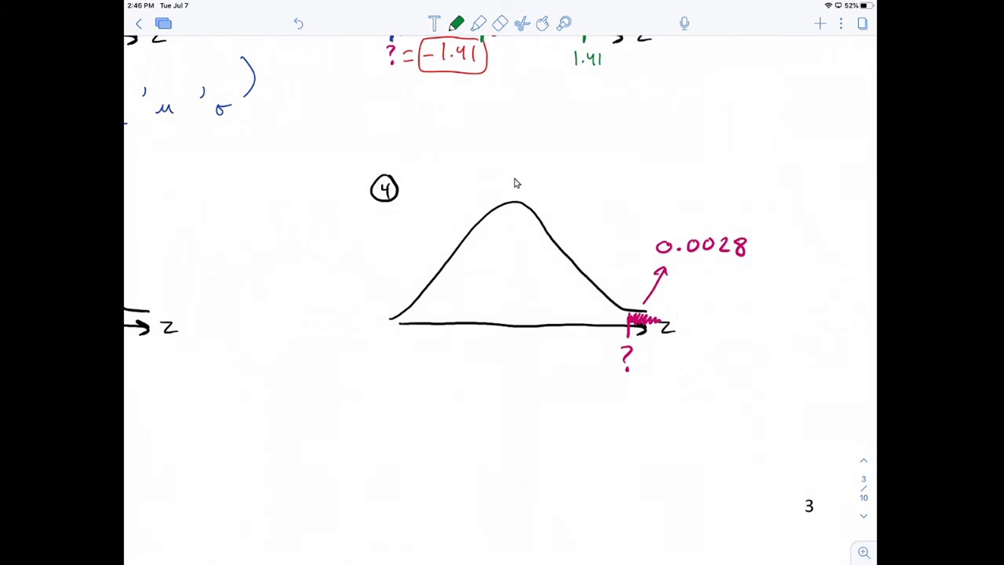
scroll(606, 259, "up", 4)
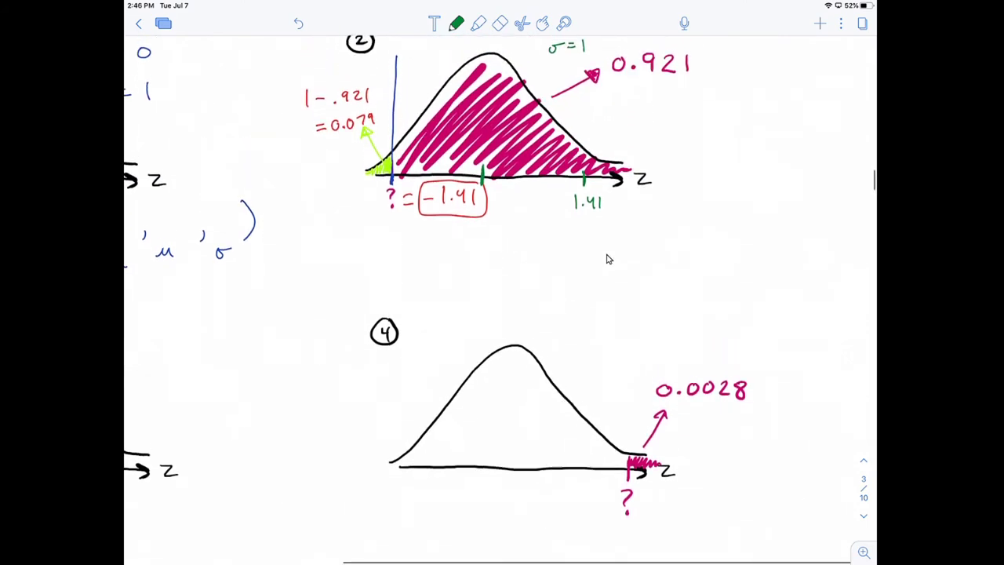
scroll(607, 258, "down", 3)
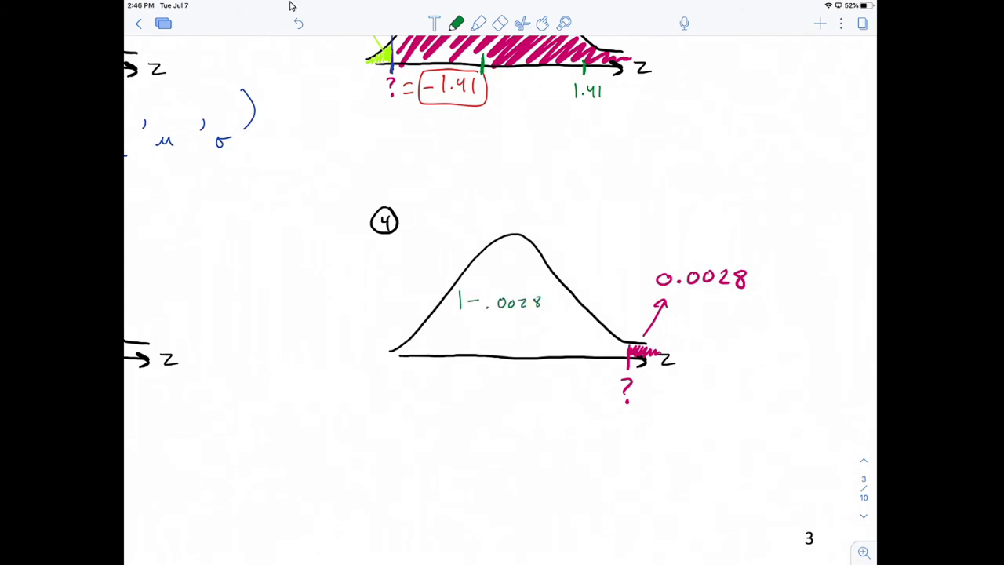
Step: Bring Wabbitemu to the left side and open the invNorm entry screen
key("alt+Tab")
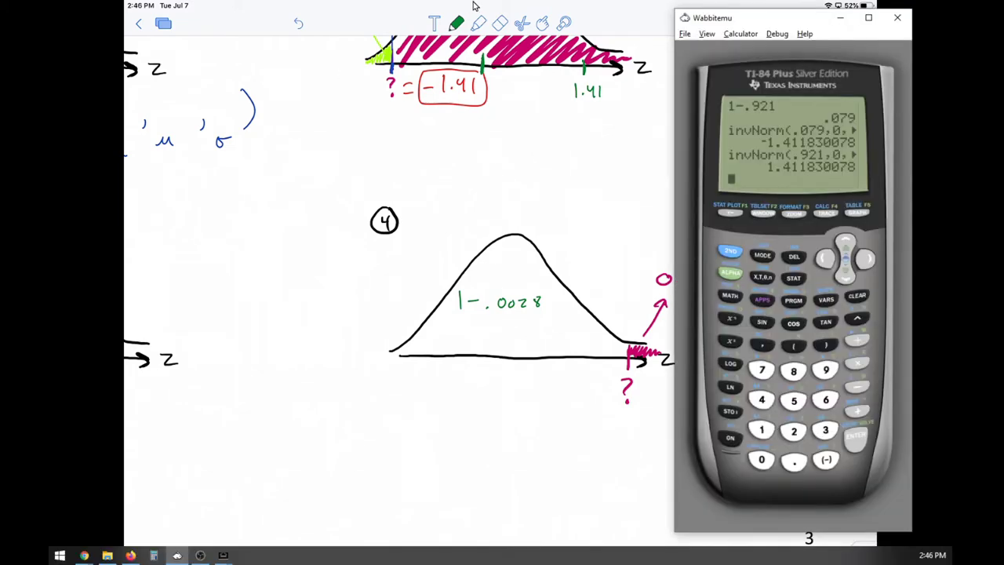
left_click_drag(727, 26, 129, 35)
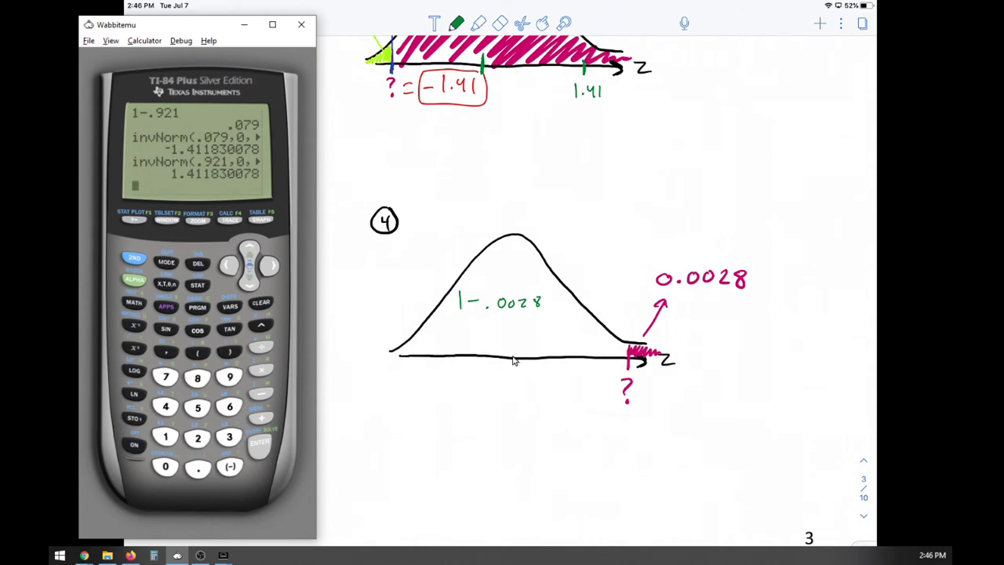
left_click(232, 307)
left_click(250, 282)
left_click(251, 283)
left_click(249, 452)
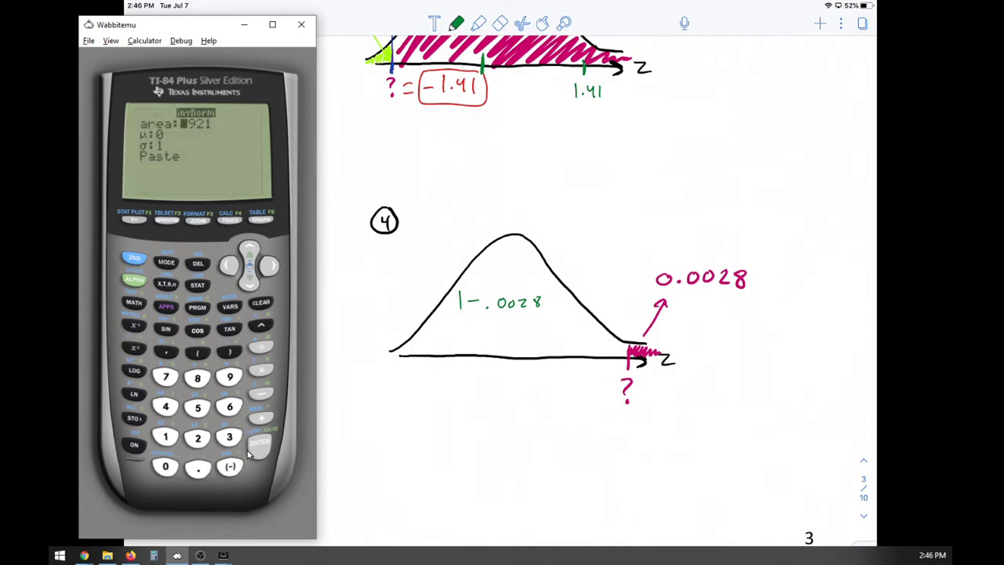
Step: Evaluate invNorm(1−.0028,0,1) = 2.7703, then hide the calculator
type("1-.0028")
key("Down")
key("Down")
key("Down")
left_click(250, 452)
left_click(250, 451)
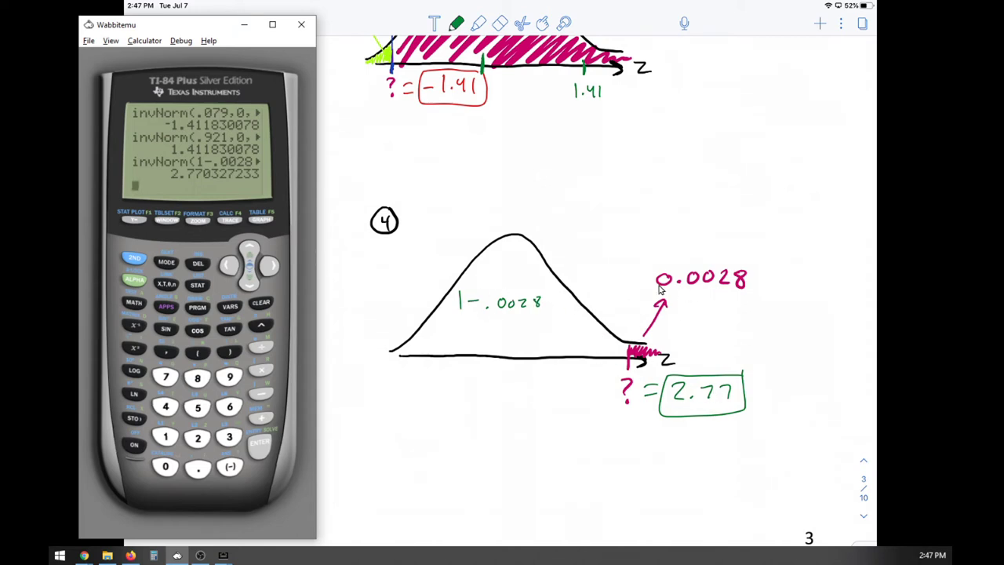
left_click(403, 353)
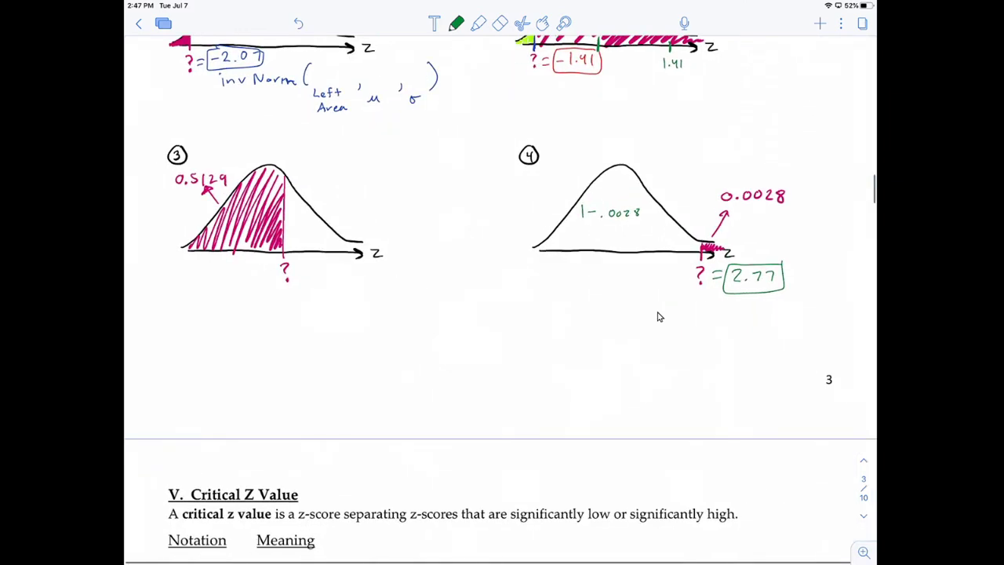
Step: Highlight the Critical Z Value heading on page 4 in yellow
scroll(659, 317, "down", 5)
scroll(500, 303, "down", 1)
scroll(502, 314, "up", 3)
left_click(478, 23)
mouse_move(181, 96)
left_mouse_down()
mouse_move(311, 95)
mouse_move(179, 97)
mouse_move(173, 119)
mouse_move(276, 119)
mouse_move(187, 130)
mouse_move(273, 127)
left_mouse_up()
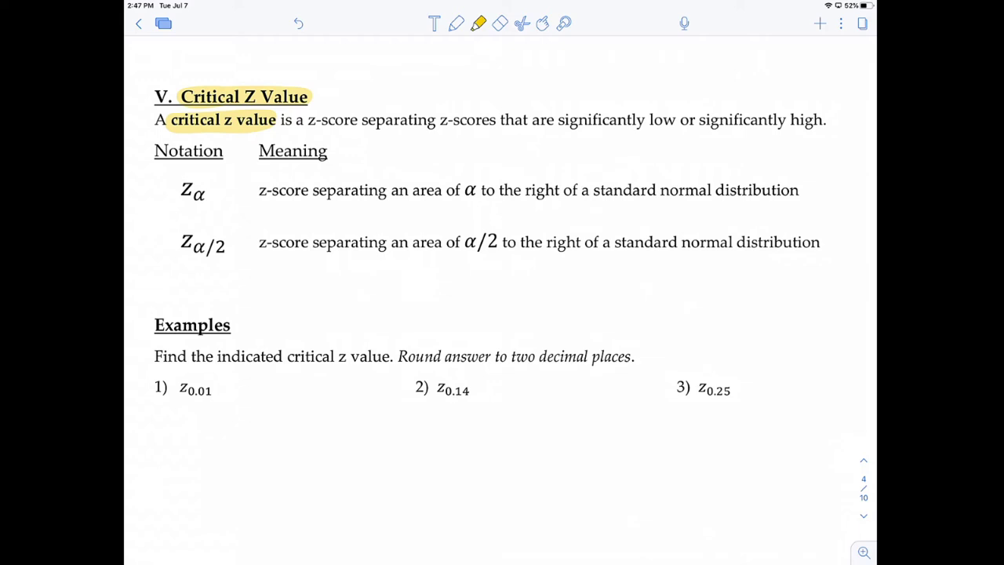
Step: Write 'Z Distribution =' in green above the Critical Z Value heading
left_click(456, 22)
mouse_move(387, 61)
left_mouse_down()
mouse_move(414, 76)
mouse_move(439, 78)
left_mouse_up()
mouse_move(440, 59)
left_mouse_down()
mouse_move(440, 77)
mouse_move(465, 77)
left_mouse_up()
mouse_move(480, 60)
left_mouse_down()
mouse_move(482, 73)
mouse_move(533, 74)
left_mouse_up()
left_click_drag(540, 66, 564, 72)
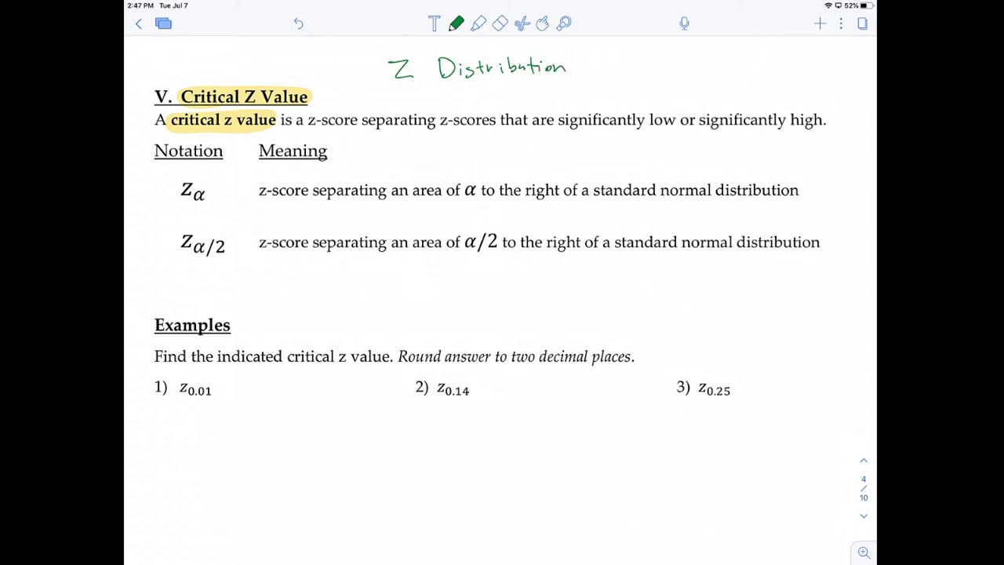
Step: Complete the note with 'Standard Normal Distribution' after the equals sign
left_click_drag(616, 50, 608, 66)
mouse_move(624, 47)
left_mouse_down()
mouse_move(609, 66)
mouse_move(638, 64)
left_mouse_up()
left_click_drag(641, 59, 657, 64)
mouse_move(666, 50)
left_mouse_down()
mouse_move(660, 63)
mouse_move(695, 62)
left_mouse_up()
mouse_move(702, 51)
left_mouse_down()
mouse_move(699, 65)
mouse_move(723, 61)
left_mouse_up()
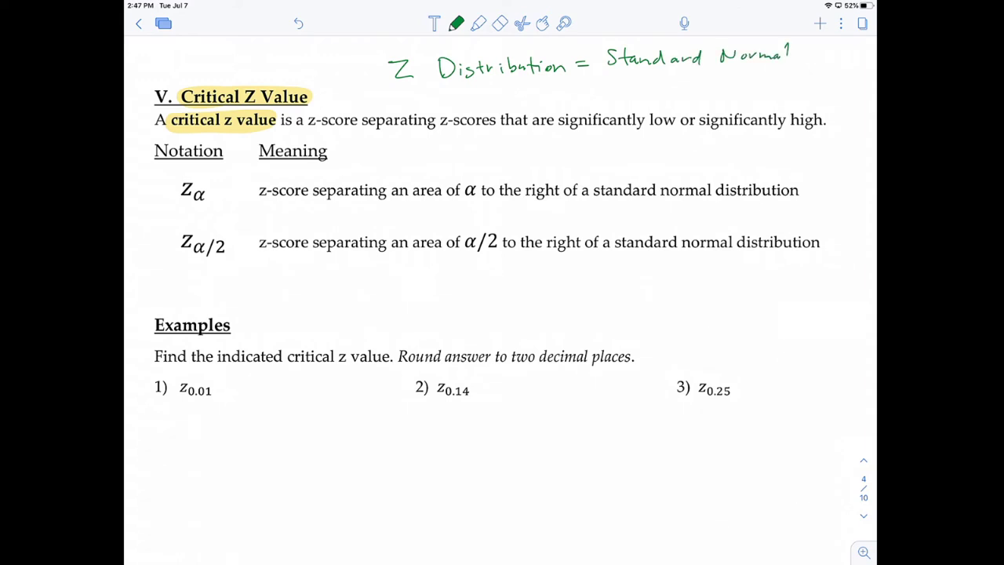
left_click_drag(657, 69, 659, 85)
left_click_drag(672, 76, 704, 79)
left_click_drag(709, 77, 742, 85)
left_click_drag(749, 79, 750, 85)
left_click(479, 23)
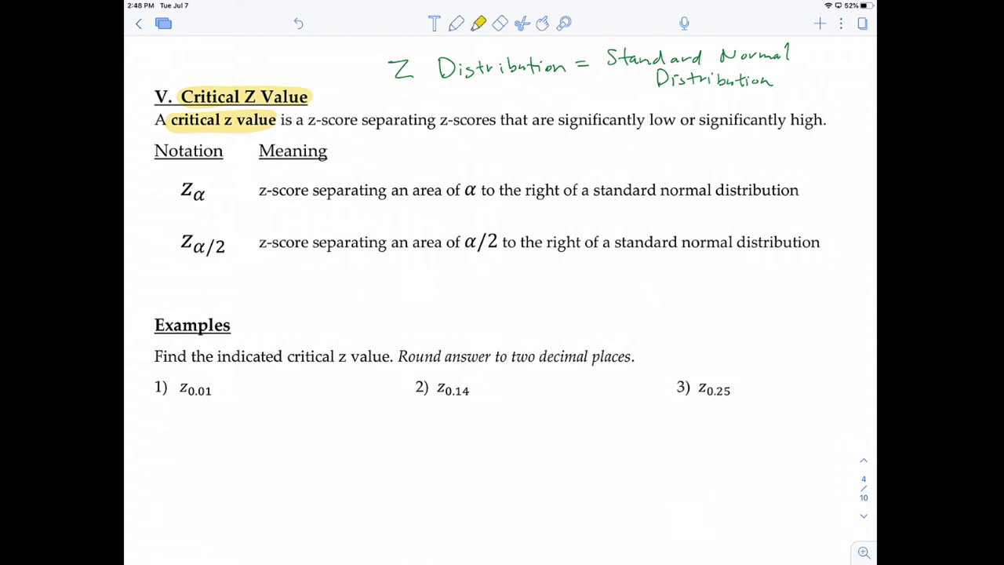